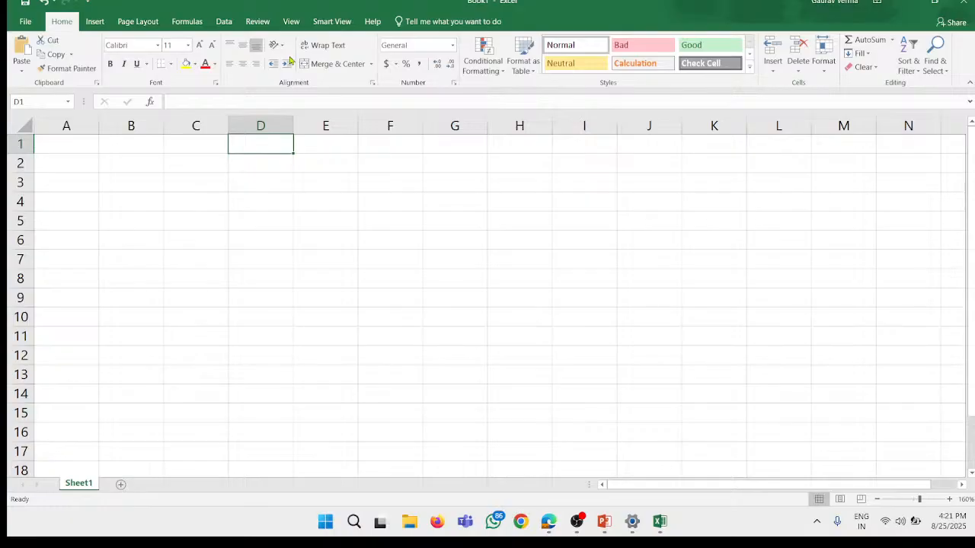
# Step: Enter the column headings "bank GL" in D1 and "Bnak statement" in E1
pyautogui.write('bank')
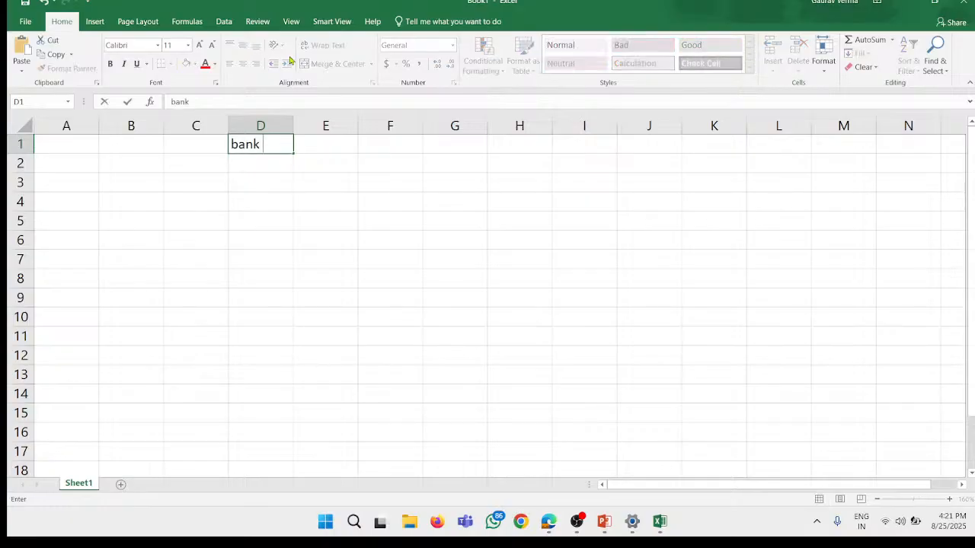
pyautogui.write(' GL')
pyautogui.press('Tab')
pyautogui.write('Bnak')
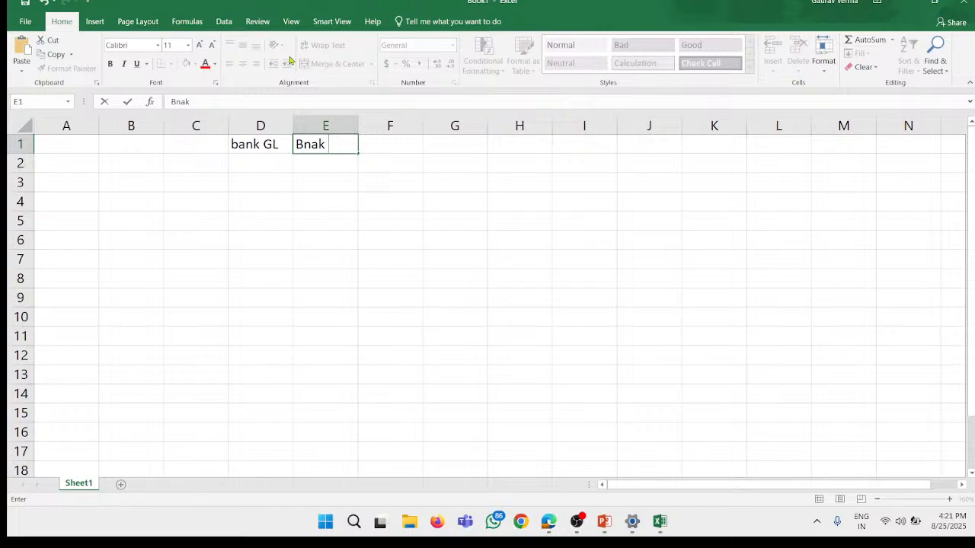
pyautogui.write(' statment')
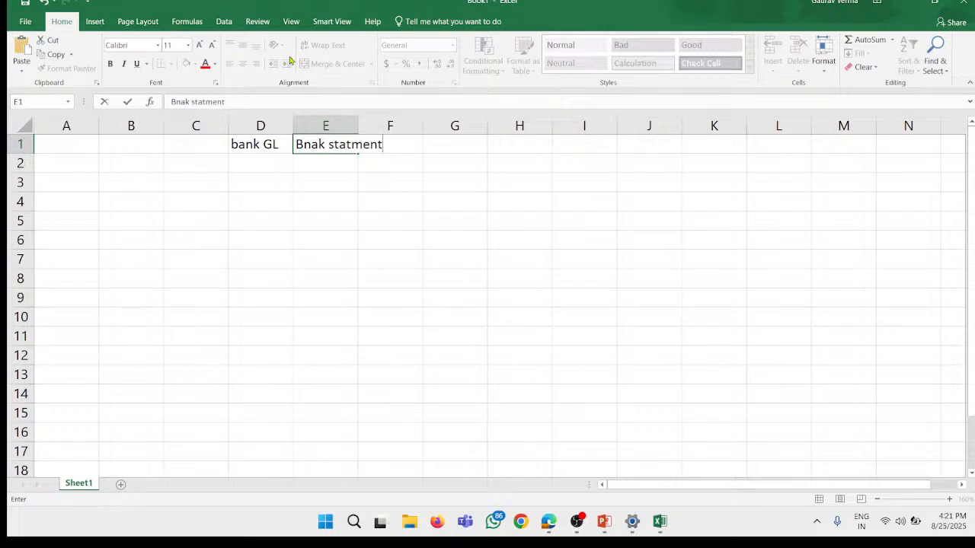
pyautogui.press('Return')
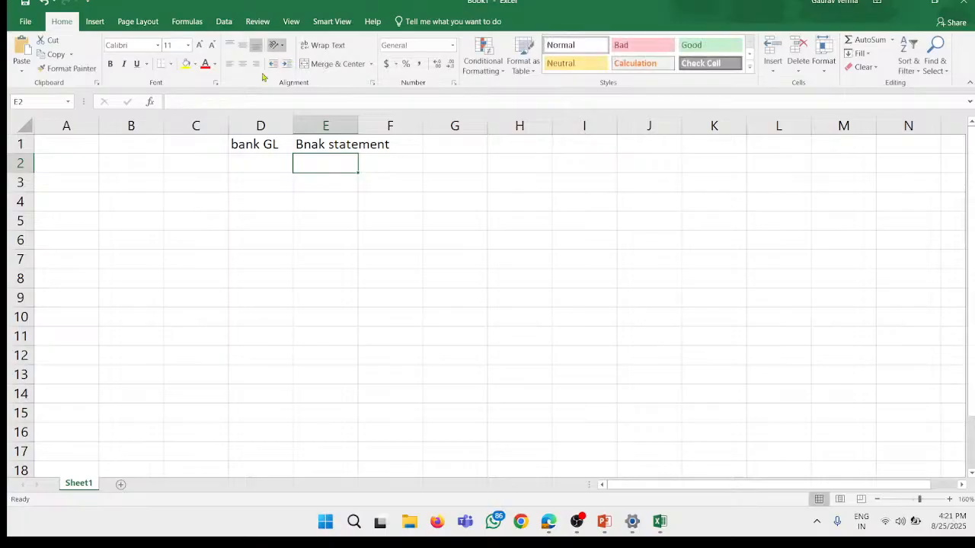
# Step: Enter 200 as the first amount under both headings, in D2 and E2
pyautogui.click(259, 170)
pyautogui.write('200')
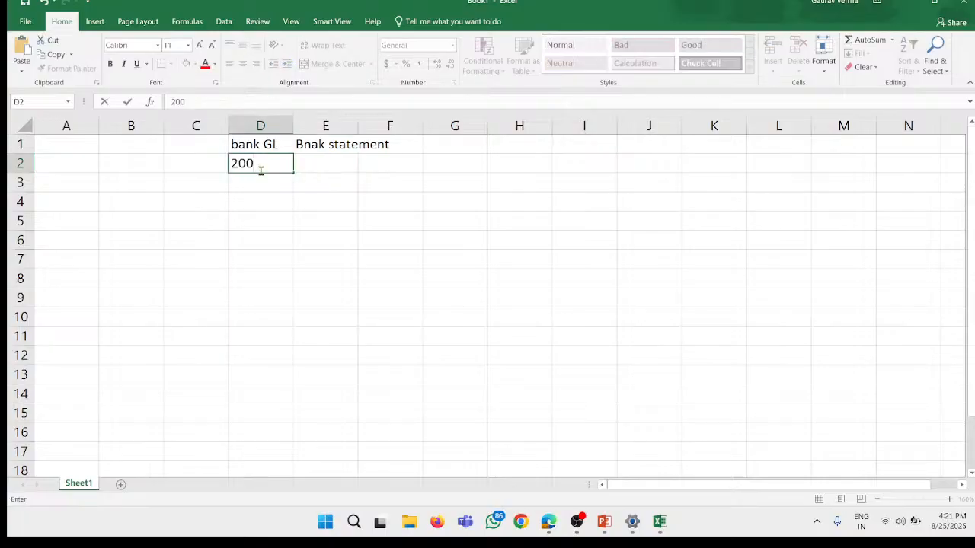
pyautogui.press('Return')
pyautogui.press('Right')
pyautogui.press('Up')
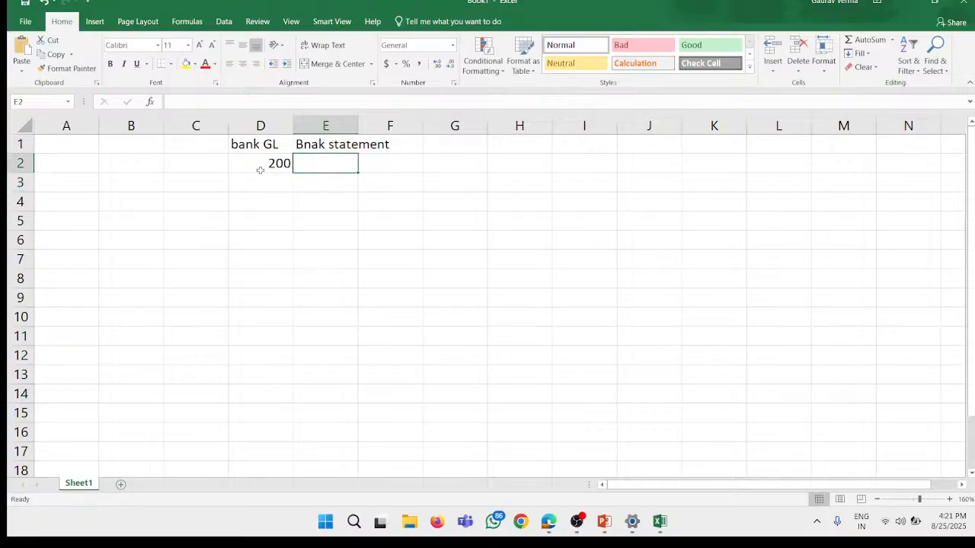
pyautogui.write('200')
pyautogui.press('Return')
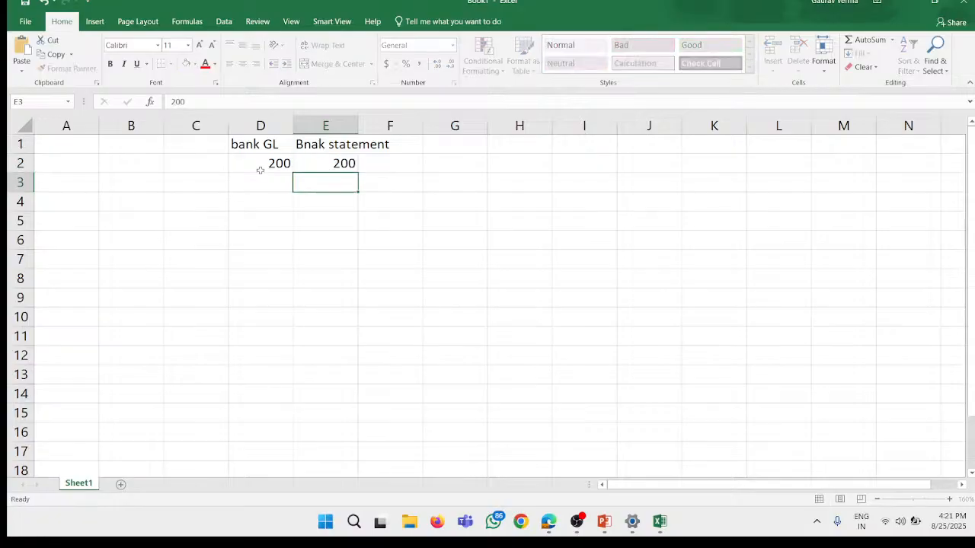
# Step: Enter the second row of amounts: 350 in D3 for the bank GL and 300 in E3 for the bank statement
pyautogui.press('Left')
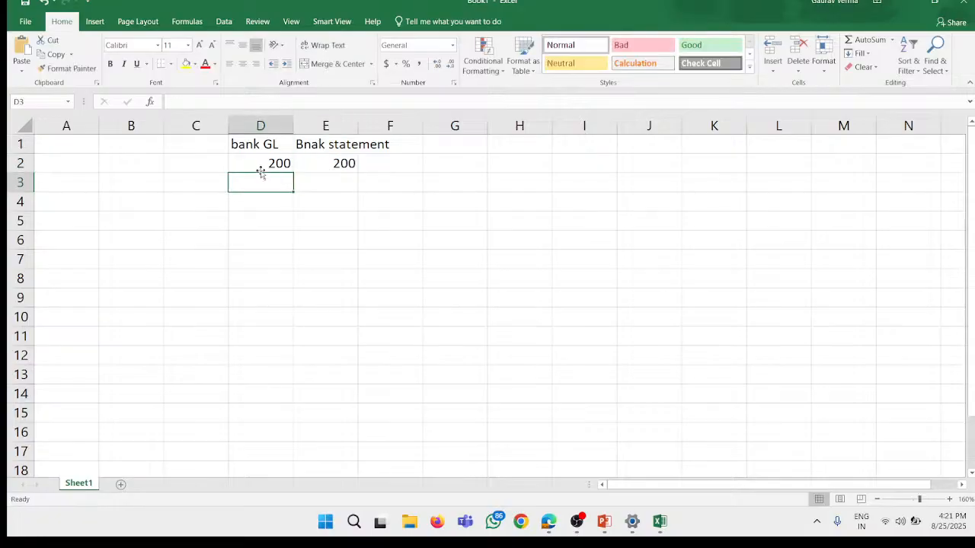
pyautogui.click(270, 140)
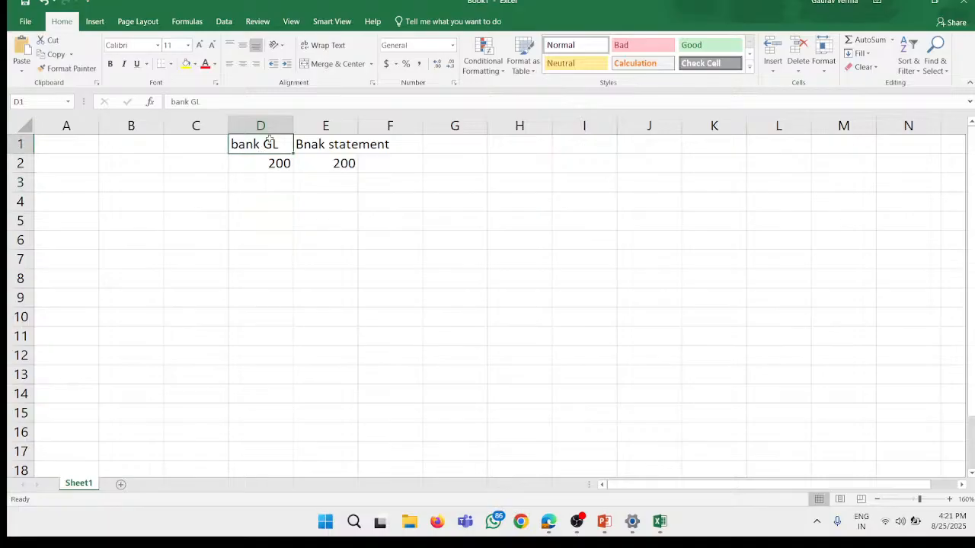
pyautogui.click(339, 144)
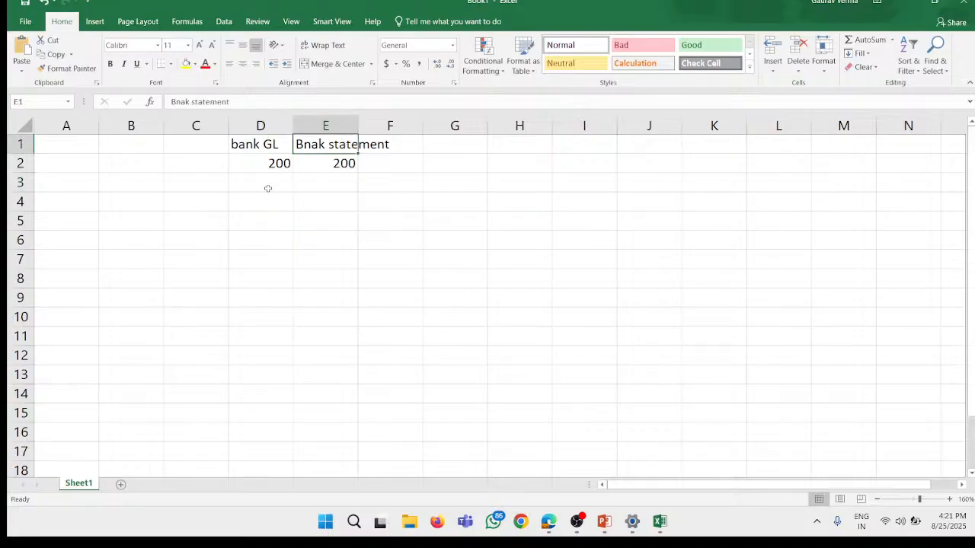
pyautogui.click(267, 185)
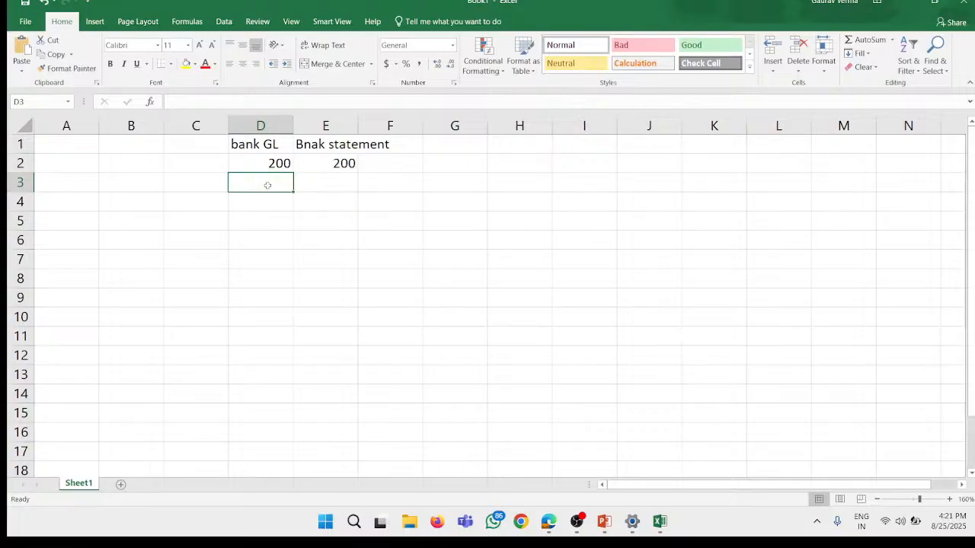
pyautogui.write('3500')
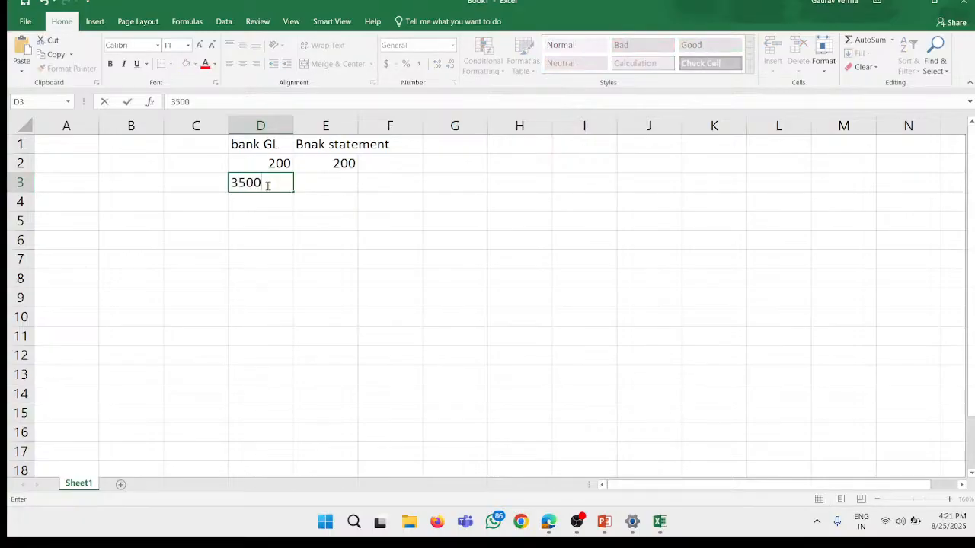
pyautogui.press('BackSpace')
pyautogui.press('Tab')
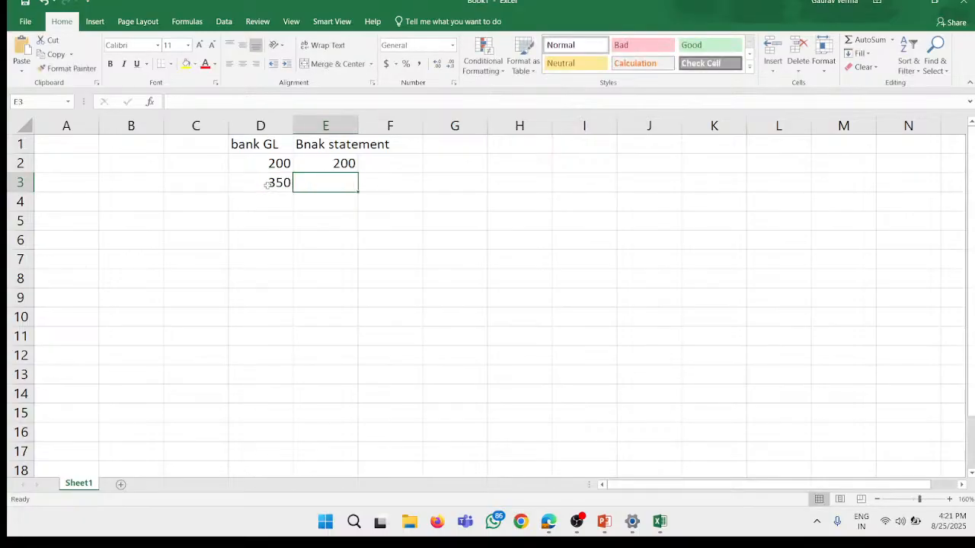
pyautogui.write('300')
pyautogui.press('Return')
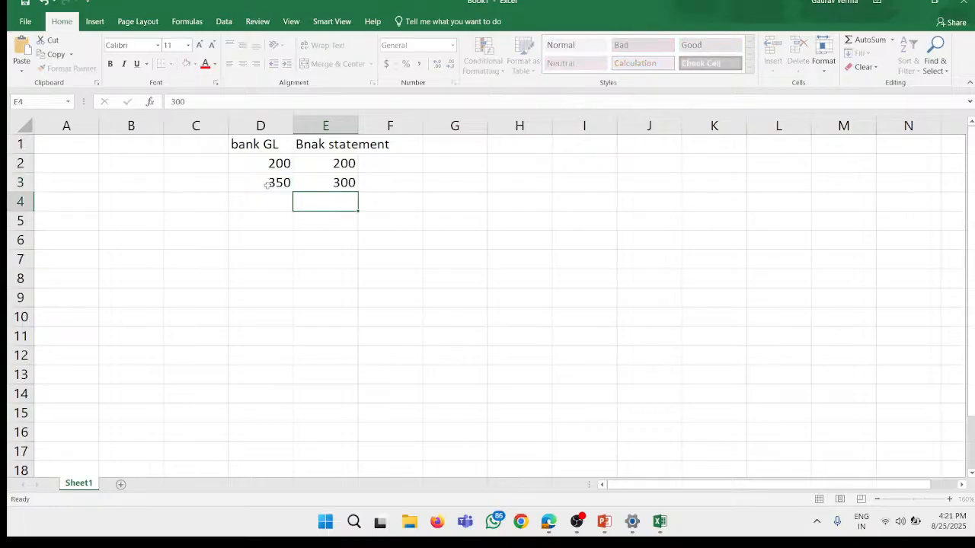
# Step: Enter the third row of amounts: 400 in D4 for the bank GL and 450 in E4 for the bank statement
pyautogui.write('400')
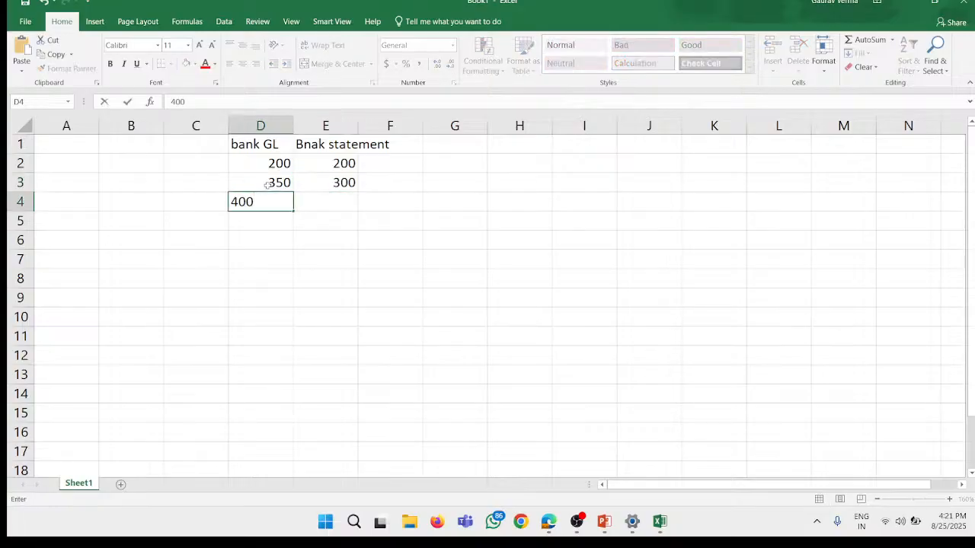
pyautogui.press('Tab')
pyautogui.write('45')
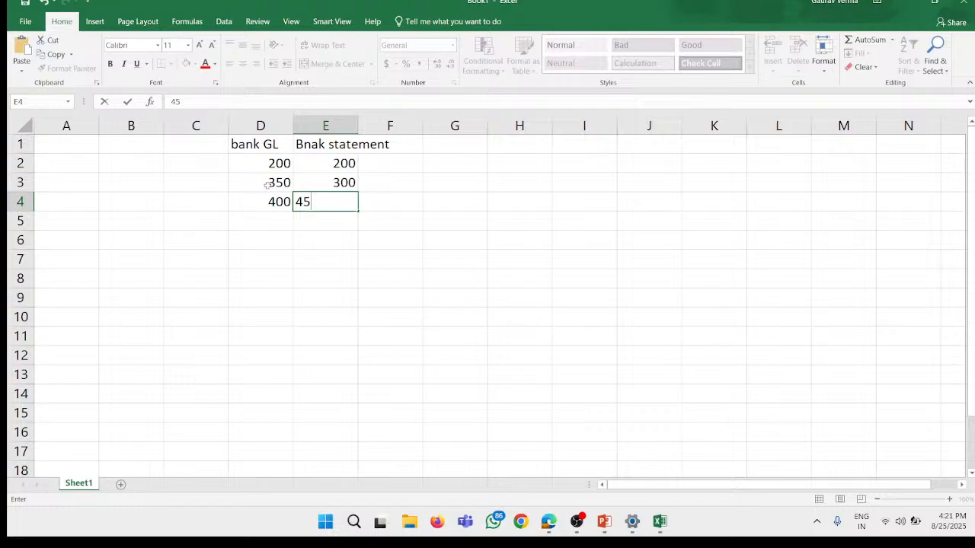
pyautogui.write('0')
pyautogui.press('Down')
pyautogui.press('Left')
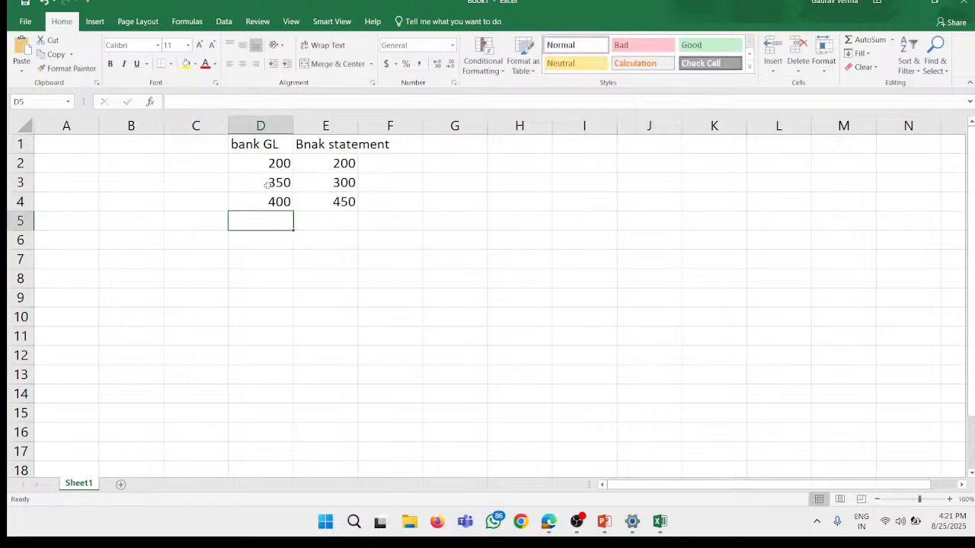
pyautogui.press('Down')
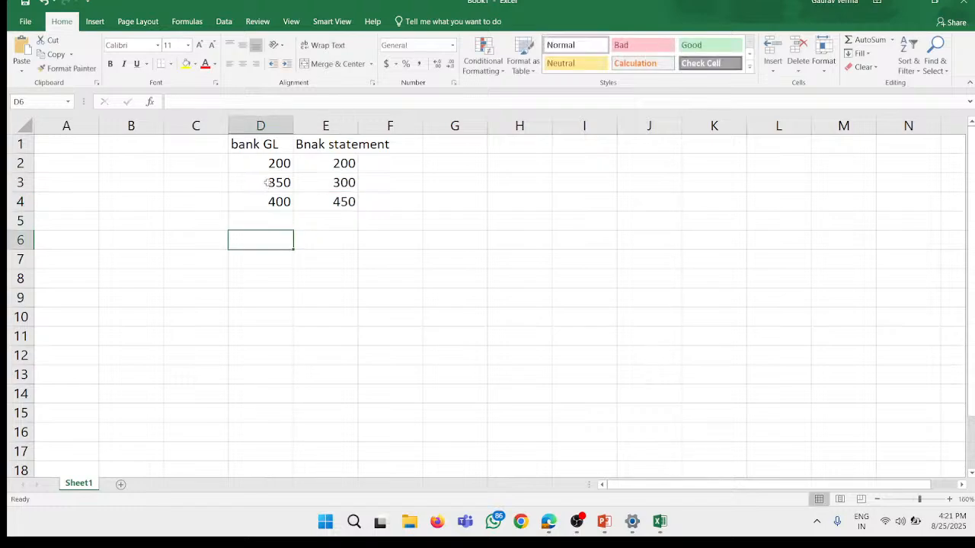
# Step: Total the bank GL amounts D2:D4 with AutoSum and move the total from D5 to D6
pyautogui.moveTo(274, 162); pyautogui.dragTo(276, 201)
pyautogui.click(865, 41)
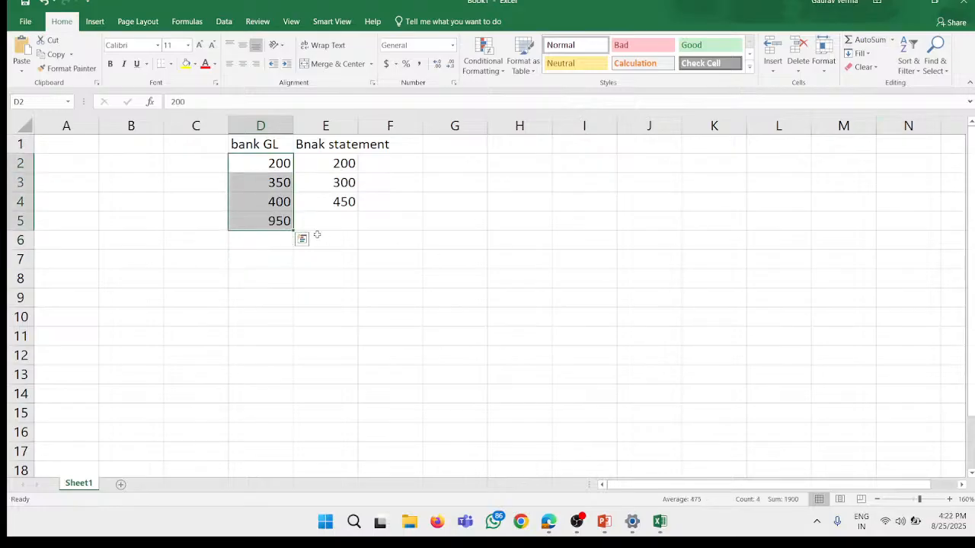
pyautogui.click(362, 255)
pyautogui.click(271, 220)
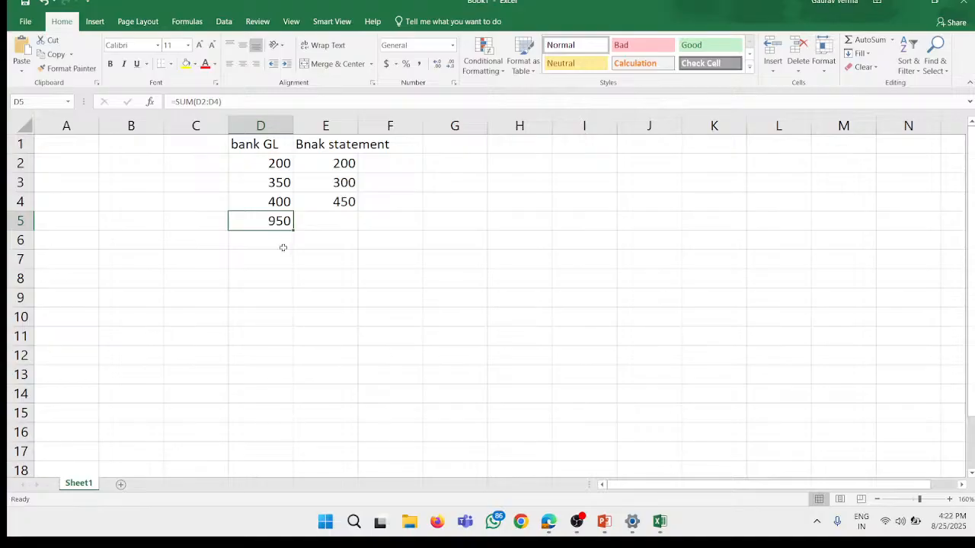
pyautogui.hotkey('ctrl', 'c')
pyautogui.click(279, 240)
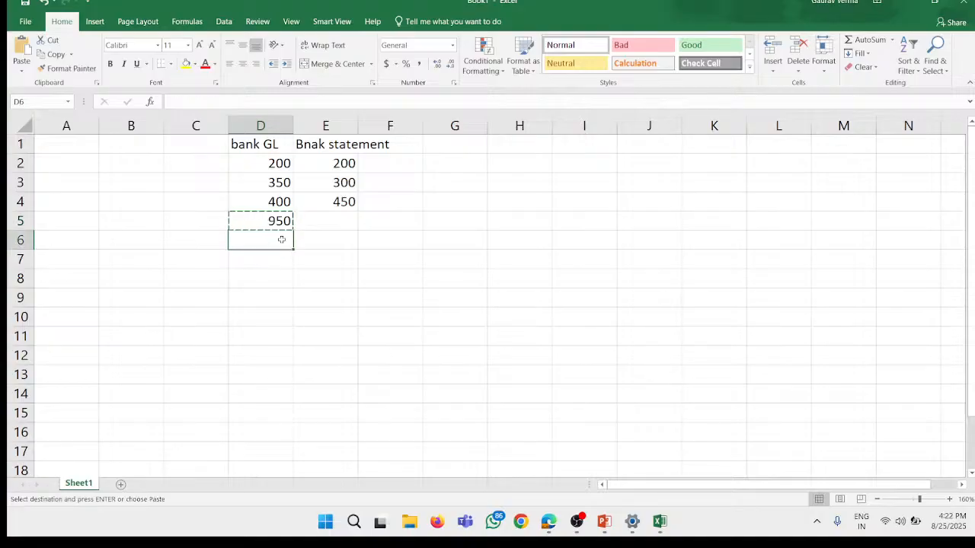
pyautogui.moveTo(279, 230); pyautogui.dragTo(279, 241)
pyautogui.click(362, 236)
pyautogui.click(332, 239)
# Step: Total the bank statement amounts E2:E4 with AutoSum in E5
pyautogui.moveTo(334, 160); pyautogui.dragTo(335, 201)
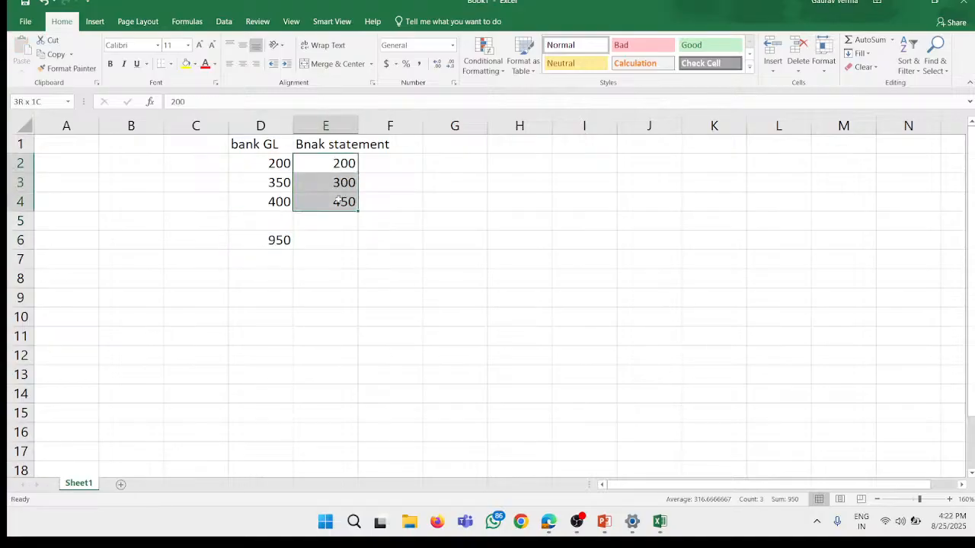
pyautogui.click(868, 40)
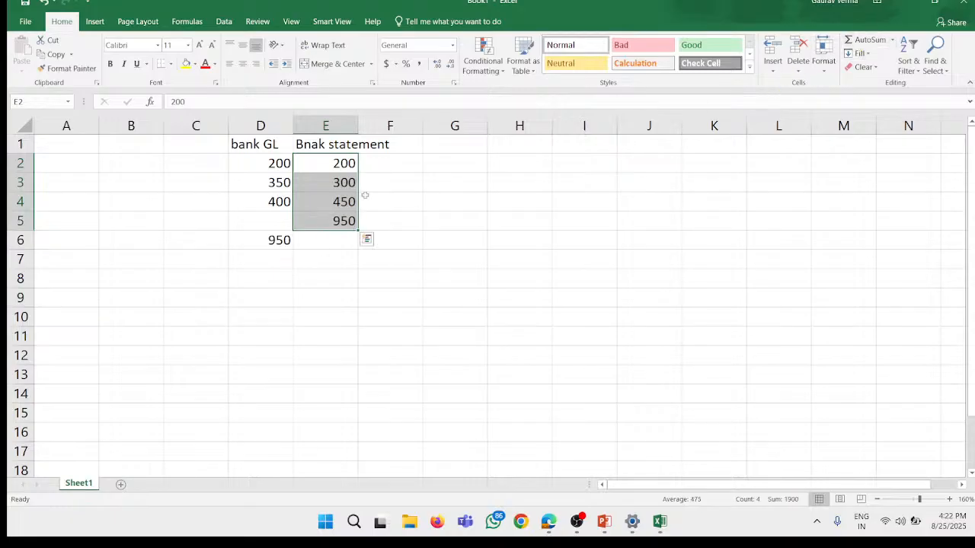
pyautogui.click(431, 221)
pyautogui.click(334, 220)
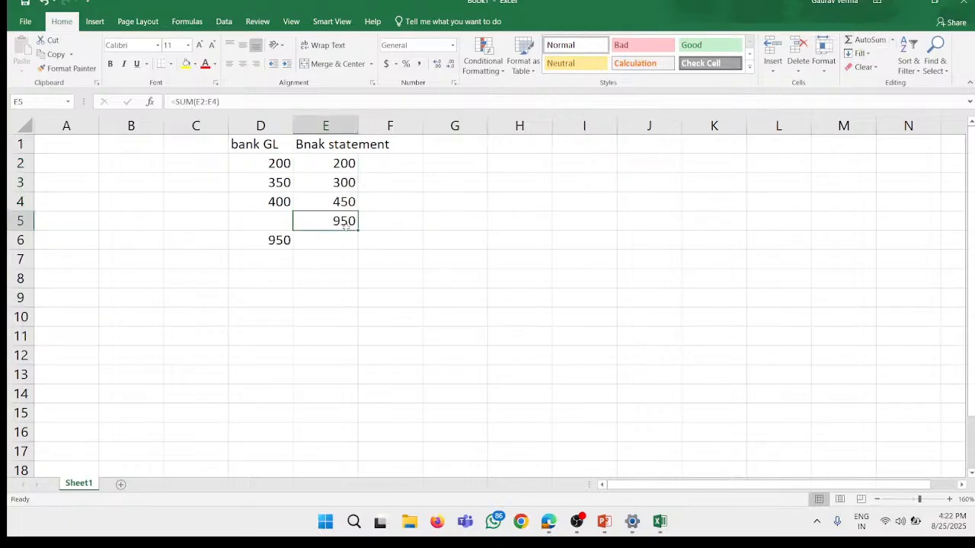
# Step: Change the third bank statement amount in E4 to 350
pyautogui.click(338, 185)
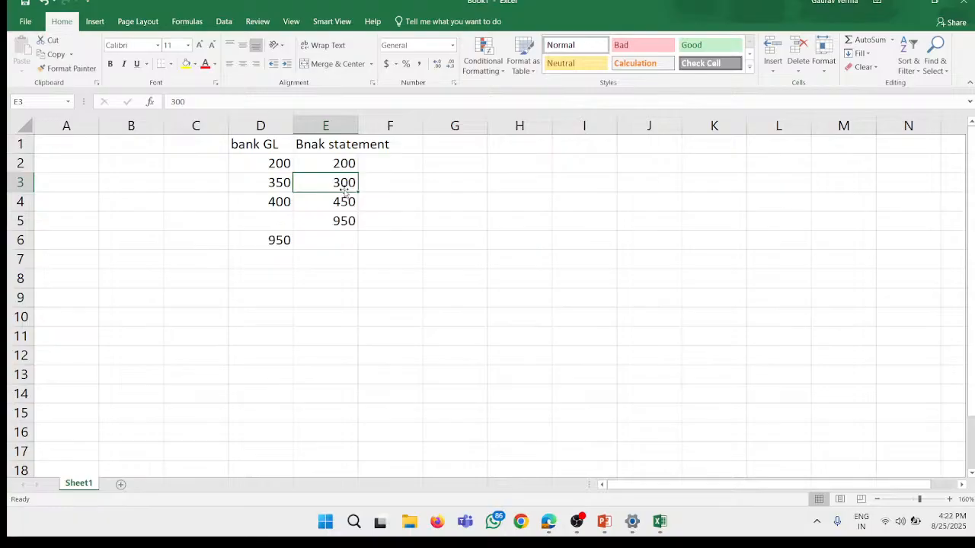
pyautogui.click(346, 202)
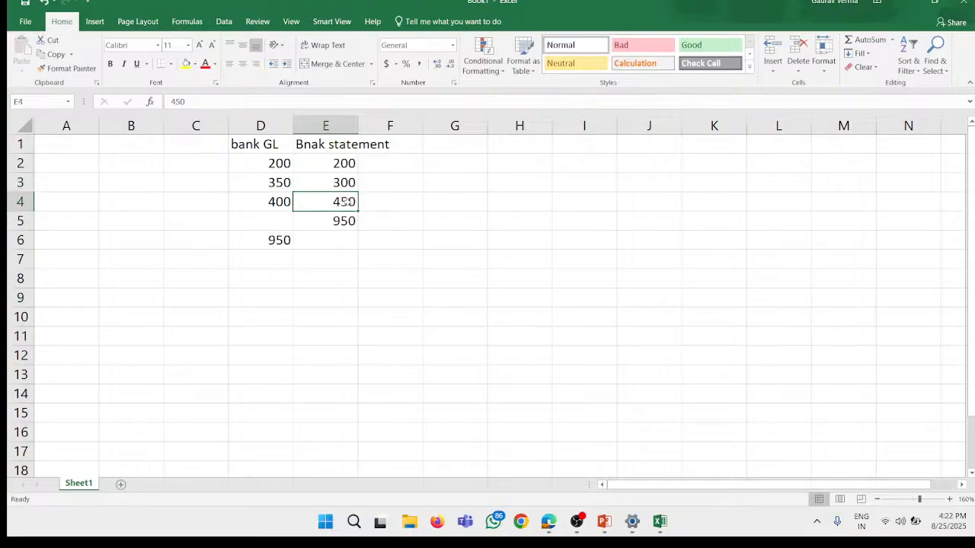
pyautogui.press('BackSpace')
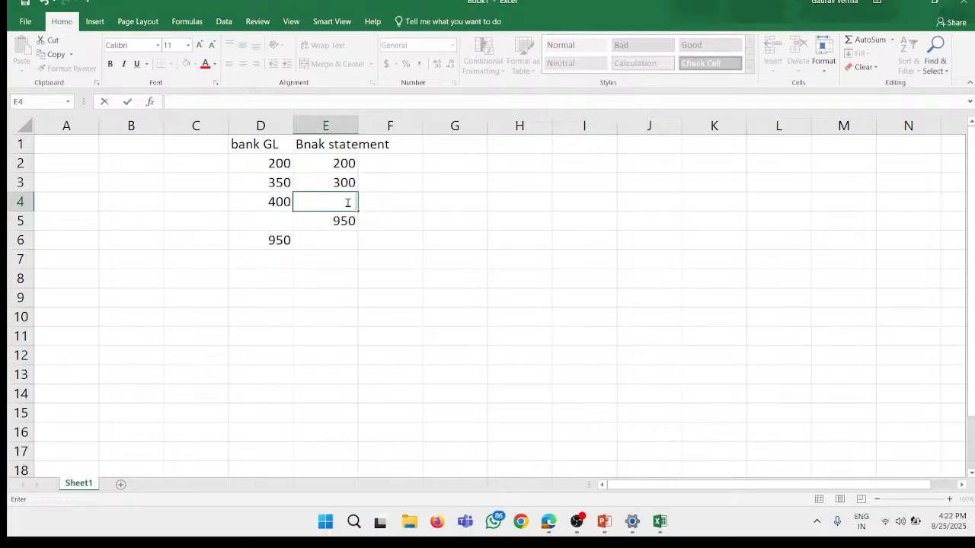
pyautogui.write('350')
pyautogui.press('Return')
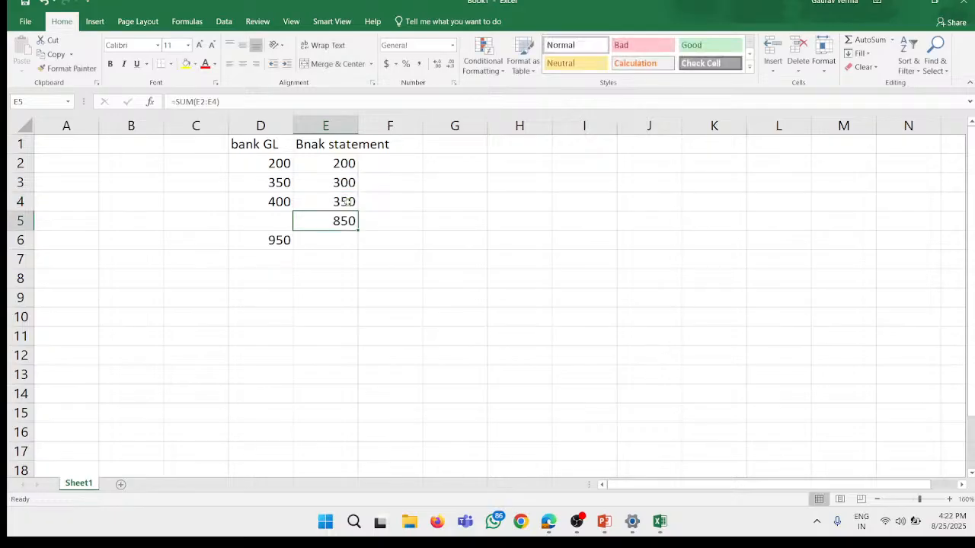
# Step: Move the bank statement total from E5 to E6 and fill both totals in D6:E6 with yellow
pyautogui.moveTo(351, 222); pyautogui.dragTo(335, 241)
pyautogui.click(384, 280)
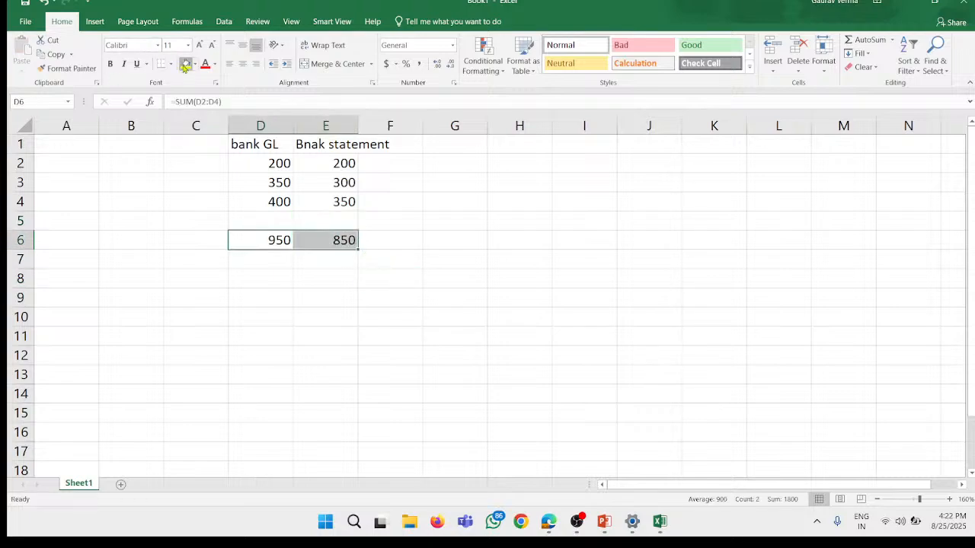
pyautogui.click(186, 64)
# Step: Enter the heading "balance comperision" in G1
pyautogui.click(472, 153)
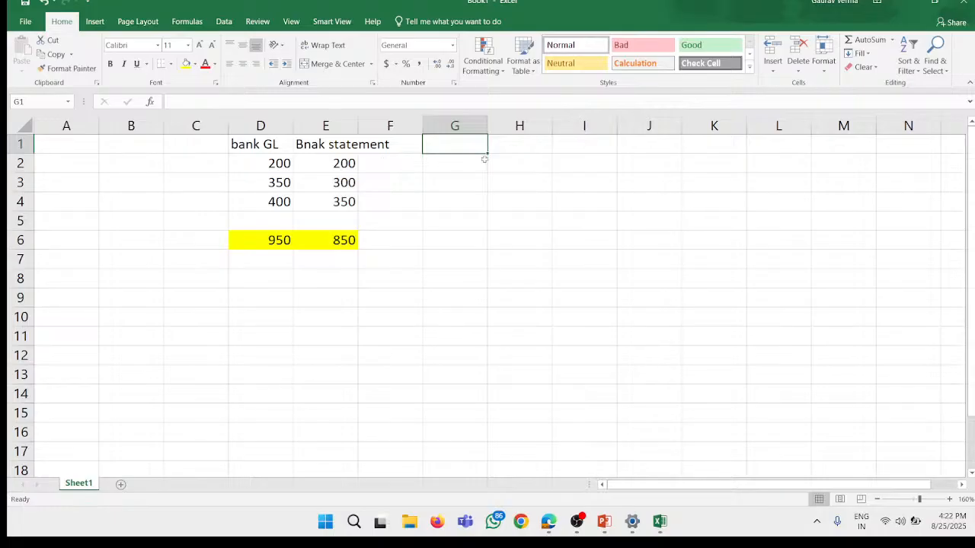
pyautogui.write('balanc')
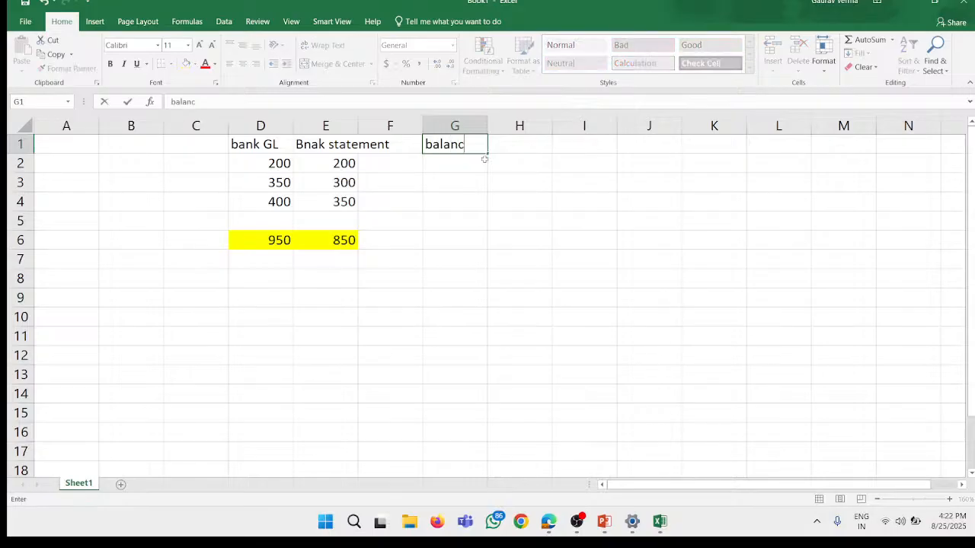
pyautogui.write('e comperision')
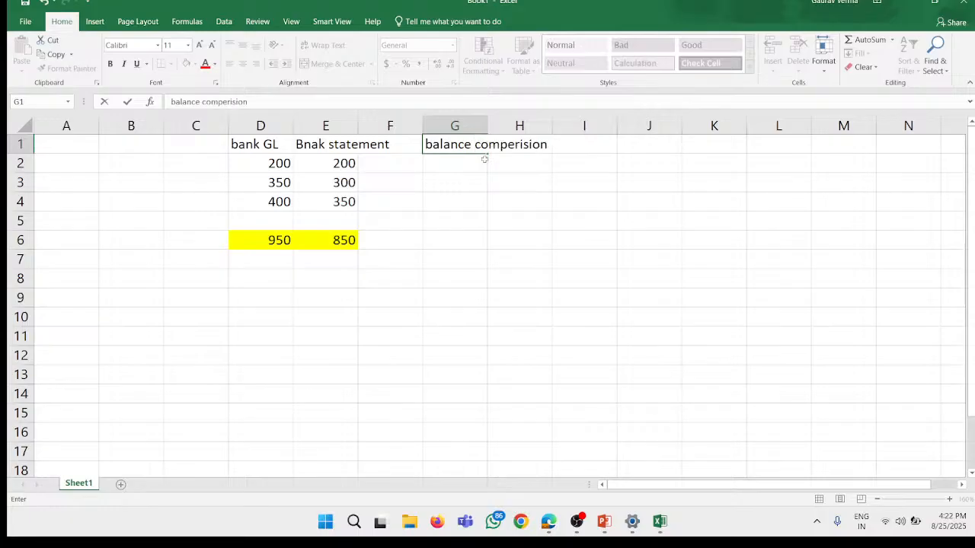
pyautogui.press('Return')
pyautogui.click(451, 145)
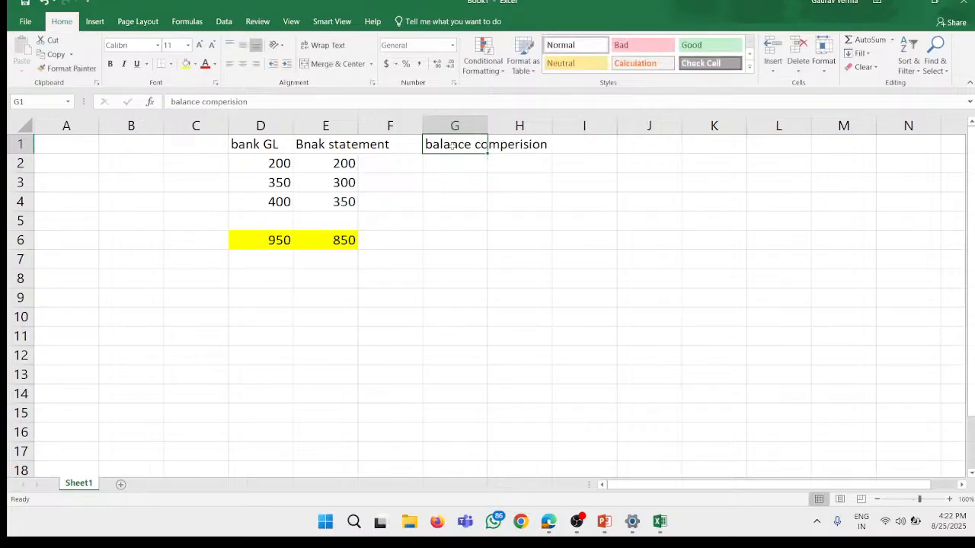
# Step: Compare the bank GL total in D6 with the bank statement total in E6
pyautogui.click(278, 240)
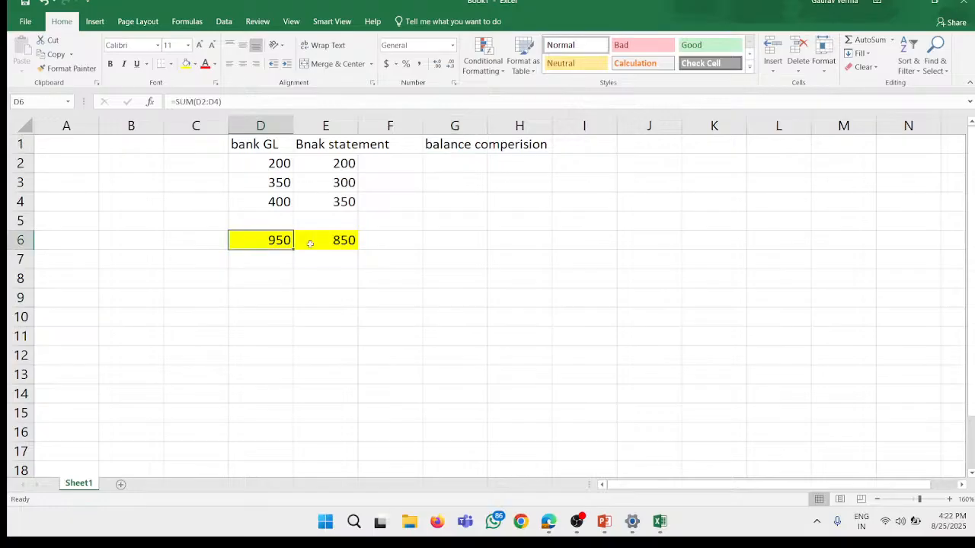
pyautogui.click(310, 241)
pyautogui.click(283, 239)
pyautogui.click(328, 242)
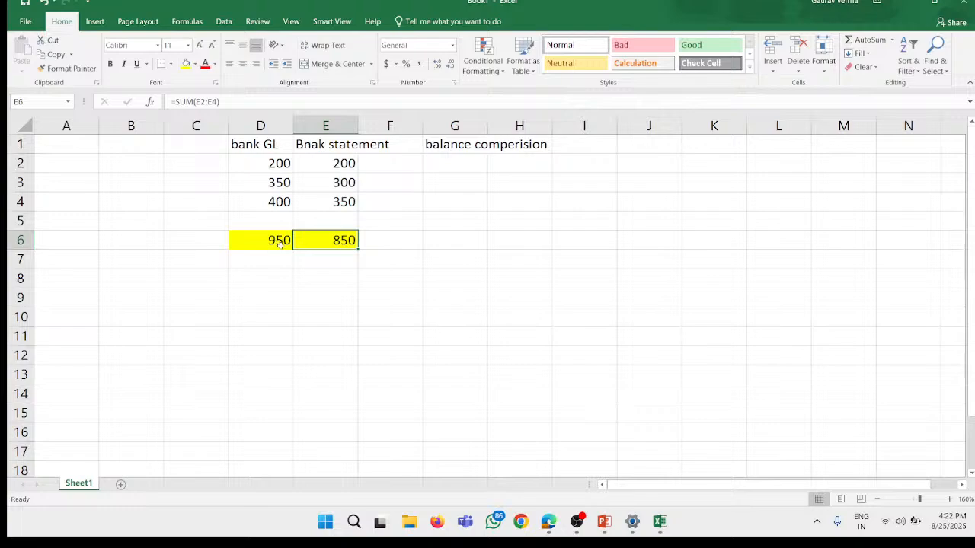
# Step: Enter the label "account anal..." in G2, under the balance comparison heading
pyautogui.click(281, 245)
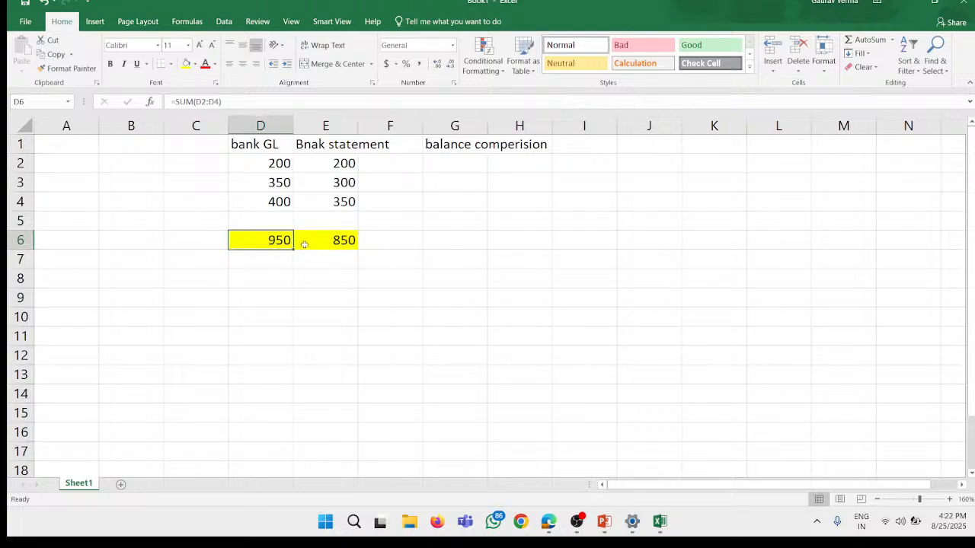
pyautogui.click(316, 240)
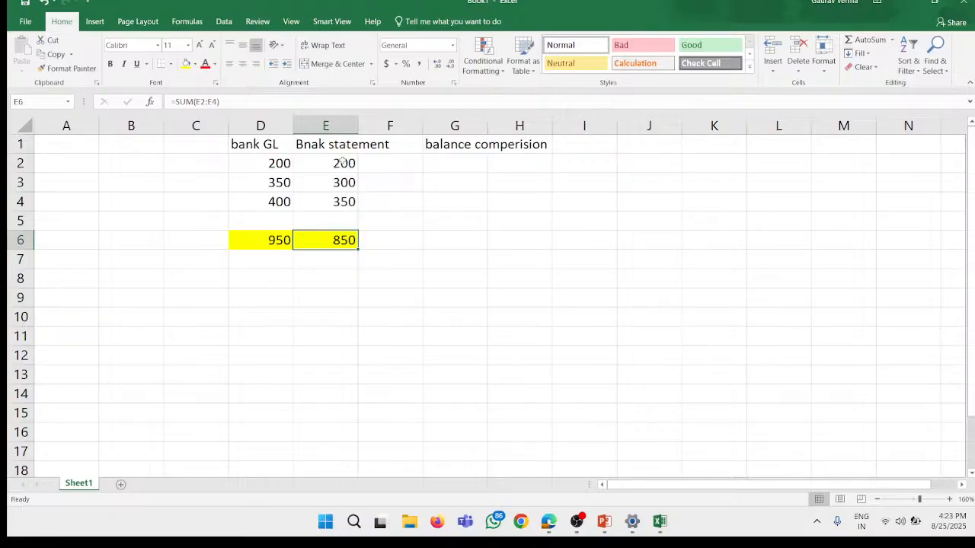
pyautogui.click(451, 165)
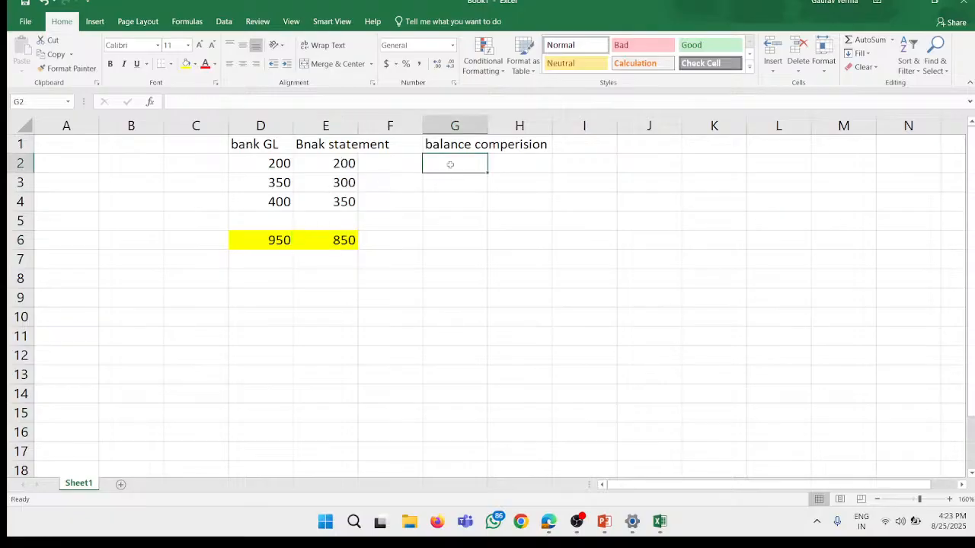
pyautogui.write('account ana')
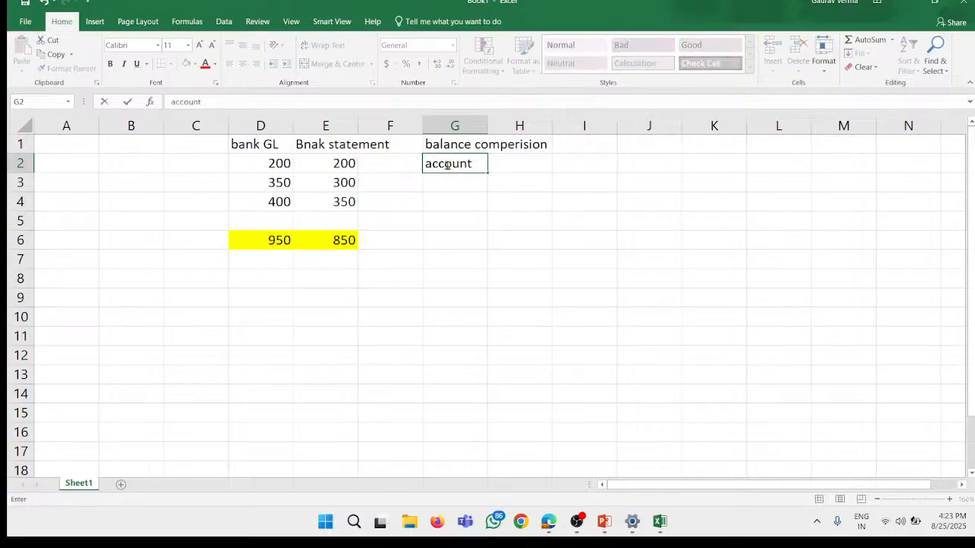
pyautogui.write('l...')
pyautogui.press('Return')
pyautogui.click(448, 165)
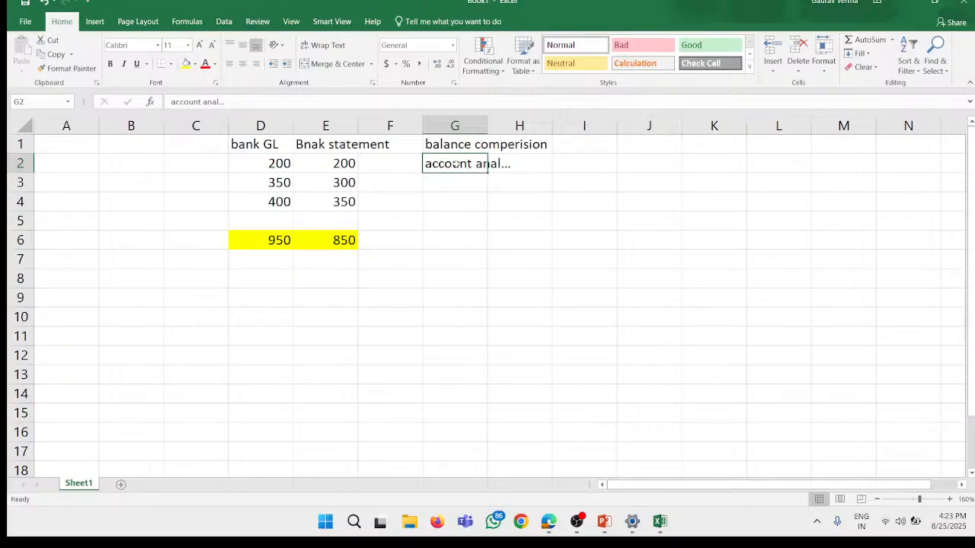
pyautogui.click(459, 143)
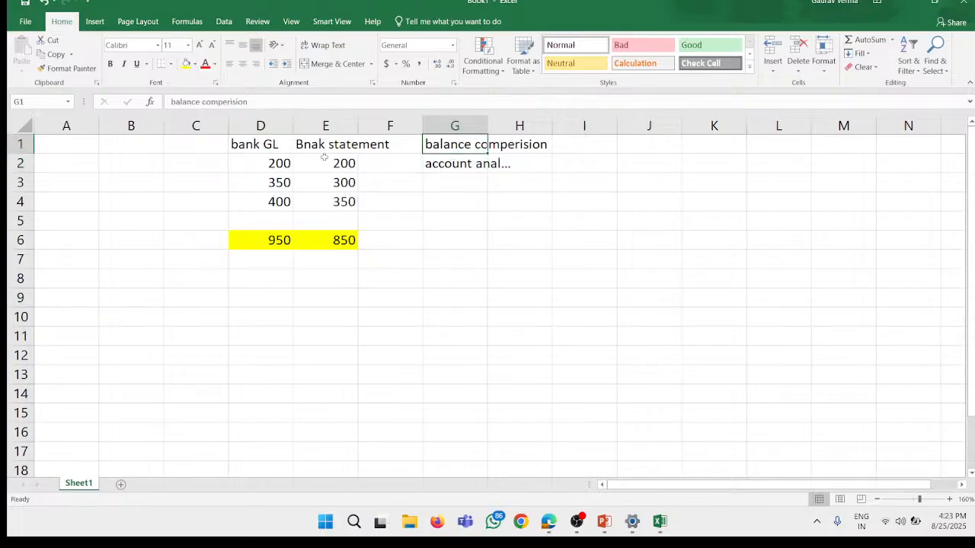
# Step: Enter the label "variabce analy.." in G3, below the account analysis label
pyautogui.click(453, 163)
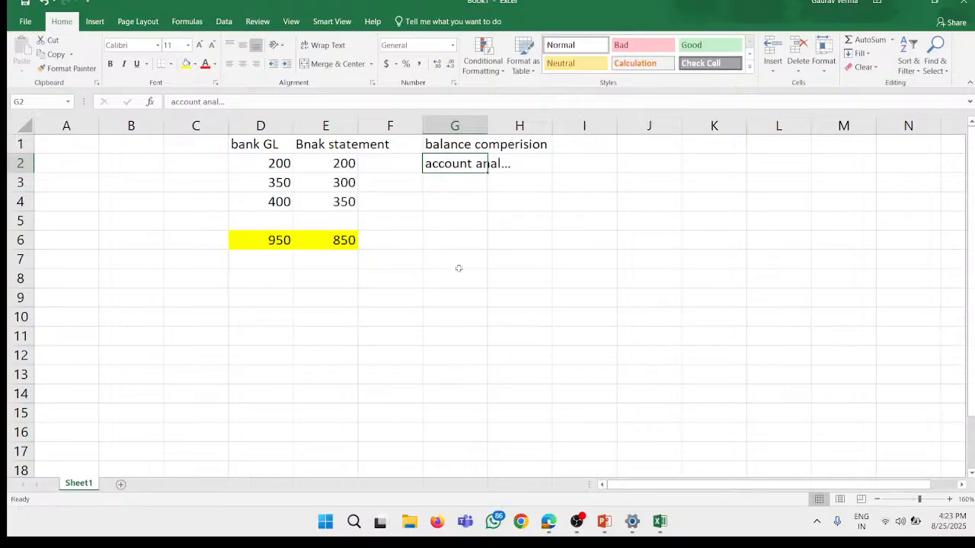
pyautogui.click(456, 185)
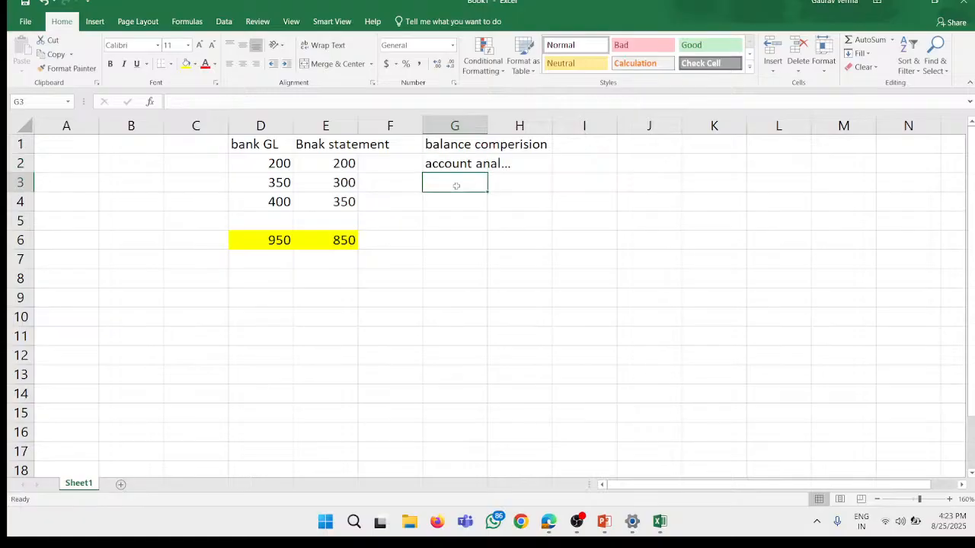
pyautogui.write('var')
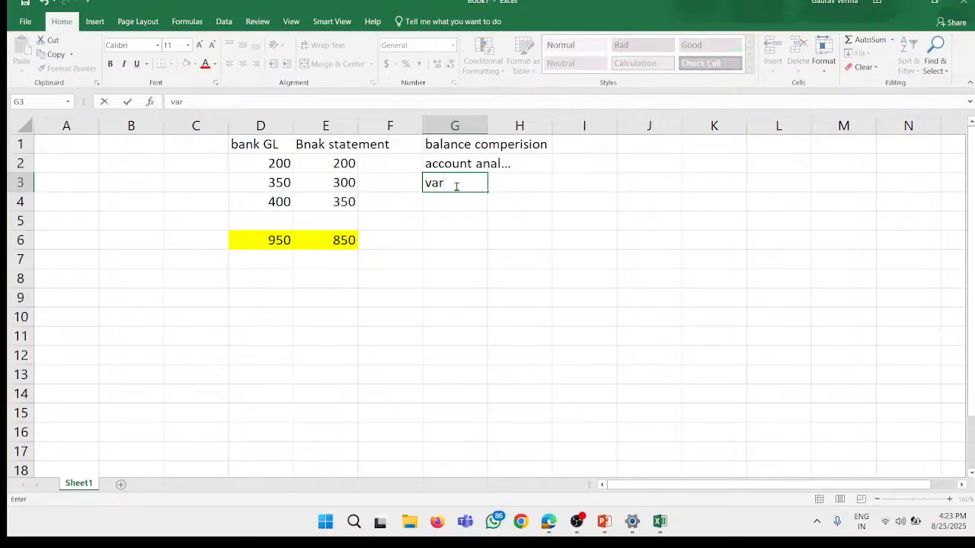
pyautogui.write('iabce analy')
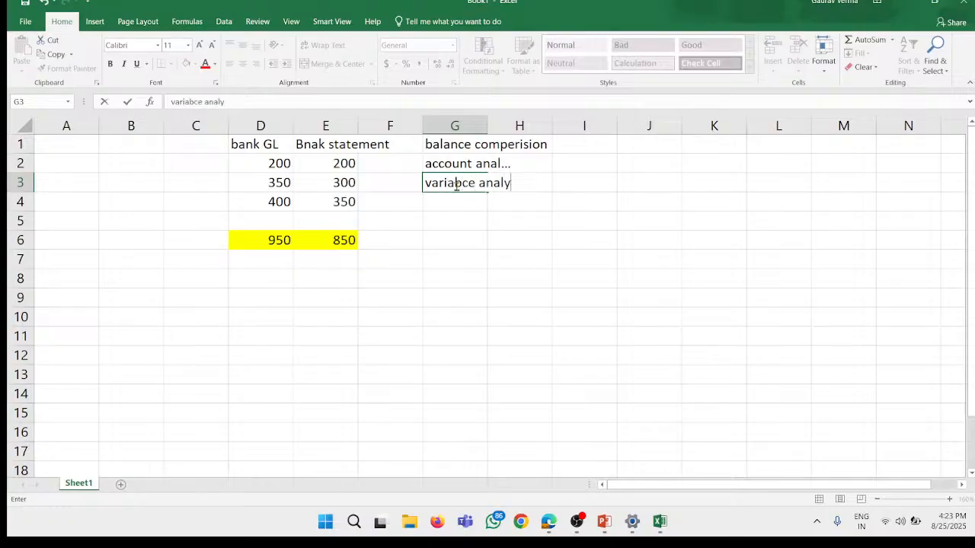
pyautogui.write('..')
pyautogui.press('Tab')
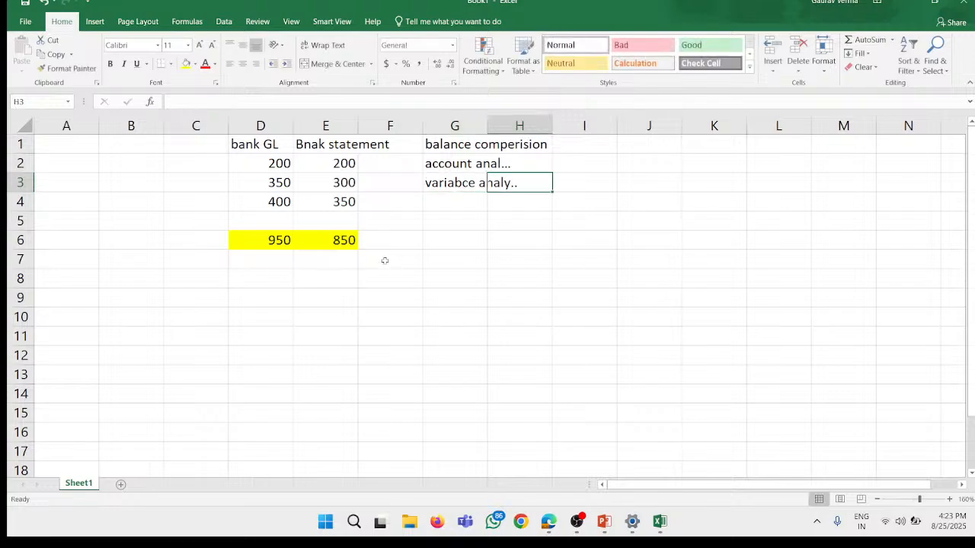
# Step: Calculate the difference between the bank statement and bank GL totals in E8 with =E6-D6
pyautogui.click(352, 243)
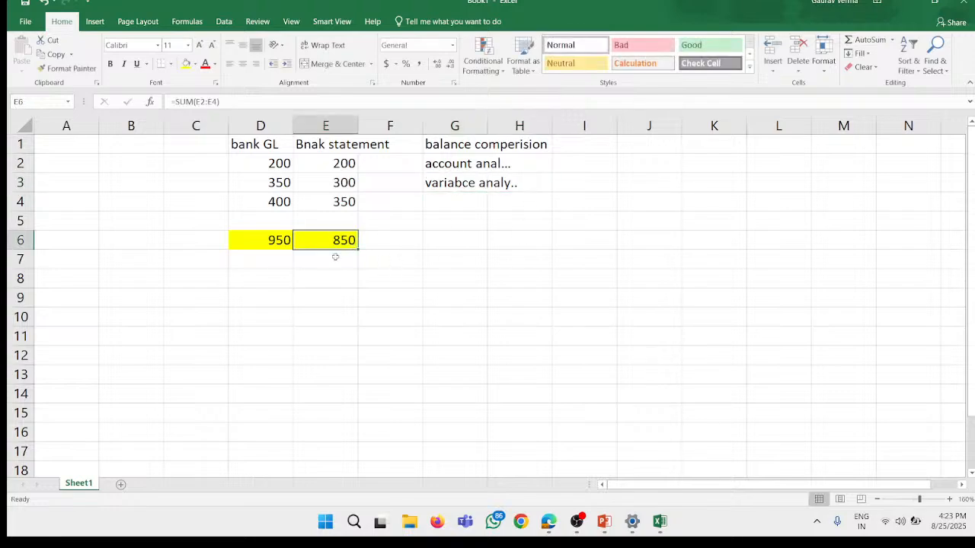
pyautogui.click(314, 272)
pyautogui.write('=')
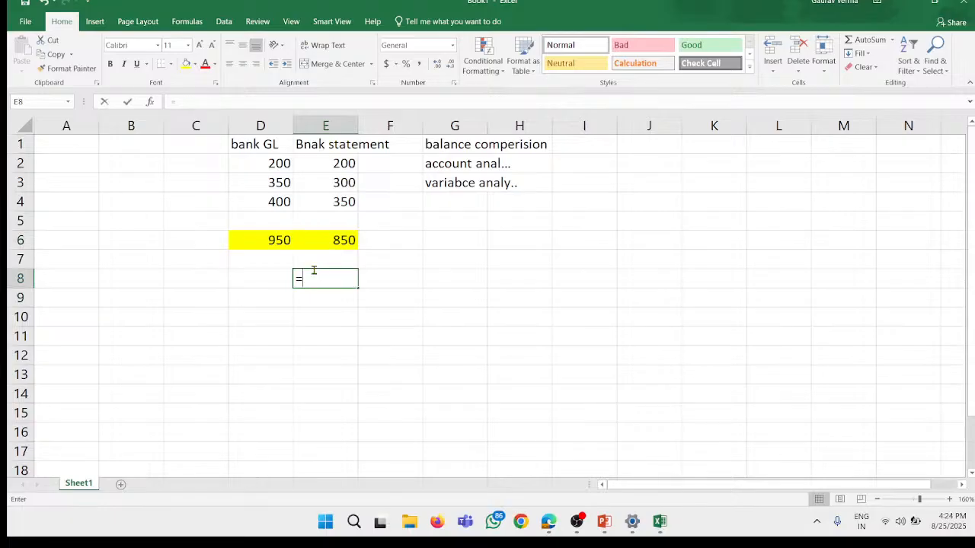
pyautogui.click(324, 240)
pyautogui.click(278, 240)
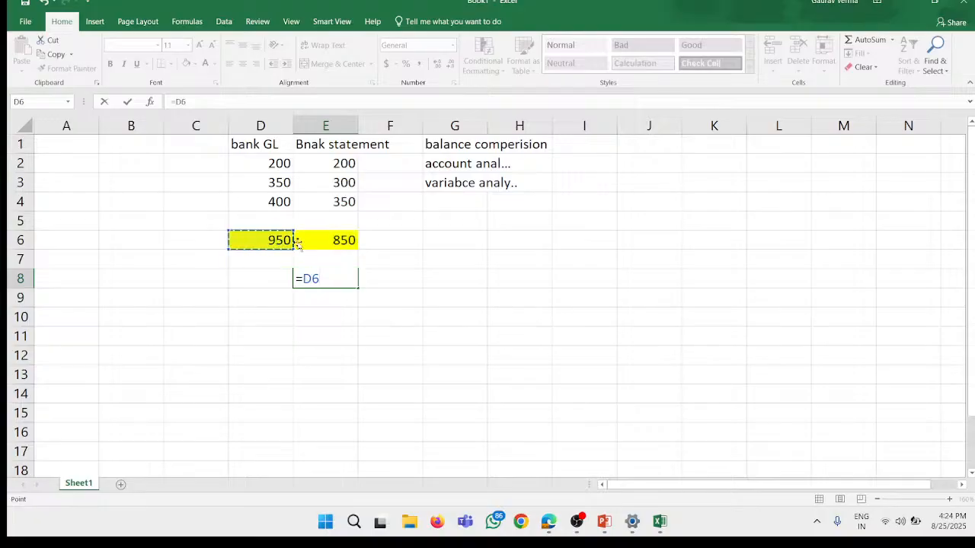
pyautogui.click(349, 247)
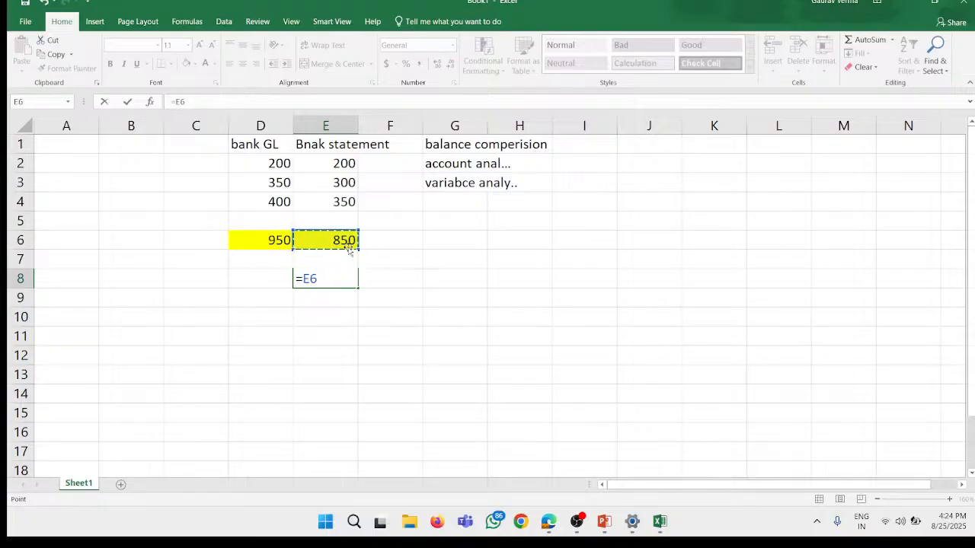
pyautogui.write('-')
pyautogui.click(274, 240)
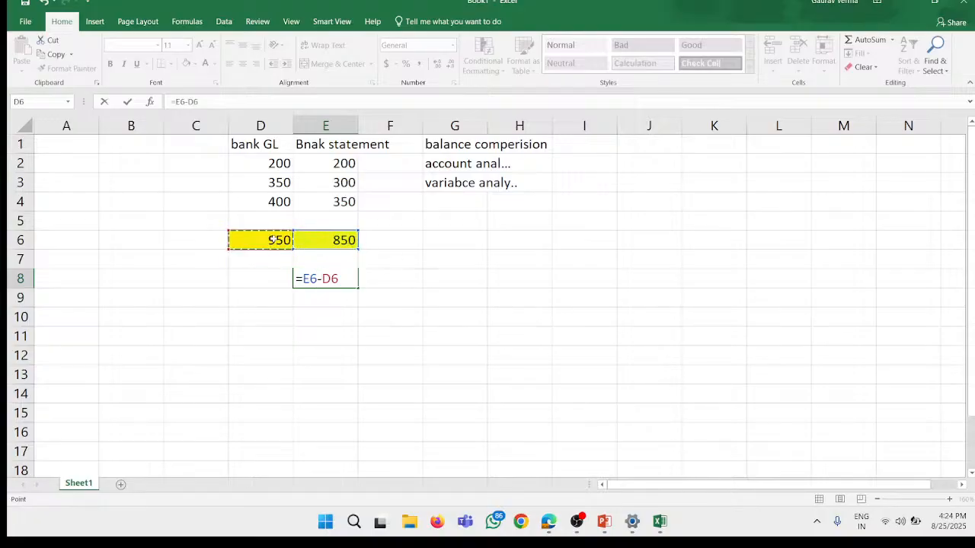
pyautogui.press('Return')
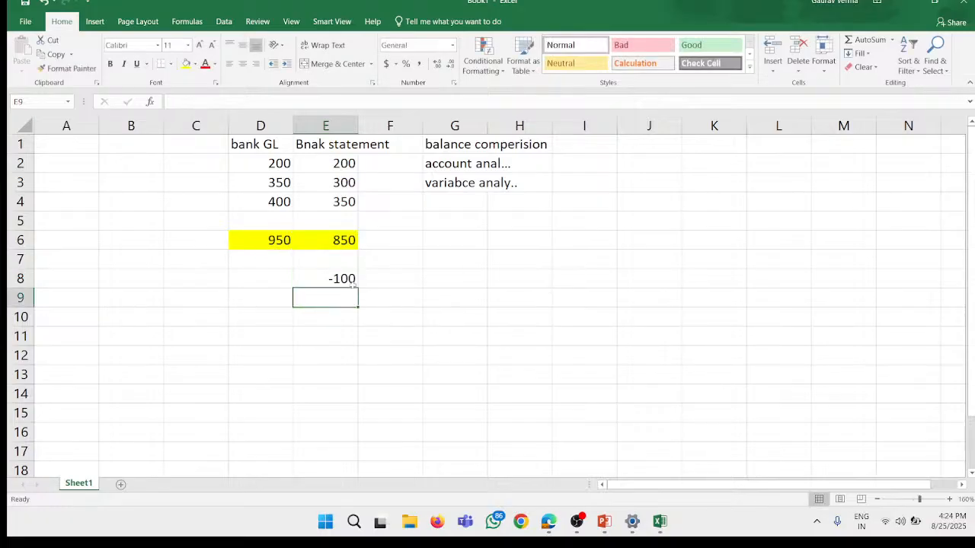
pyautogui.click(339, 278)
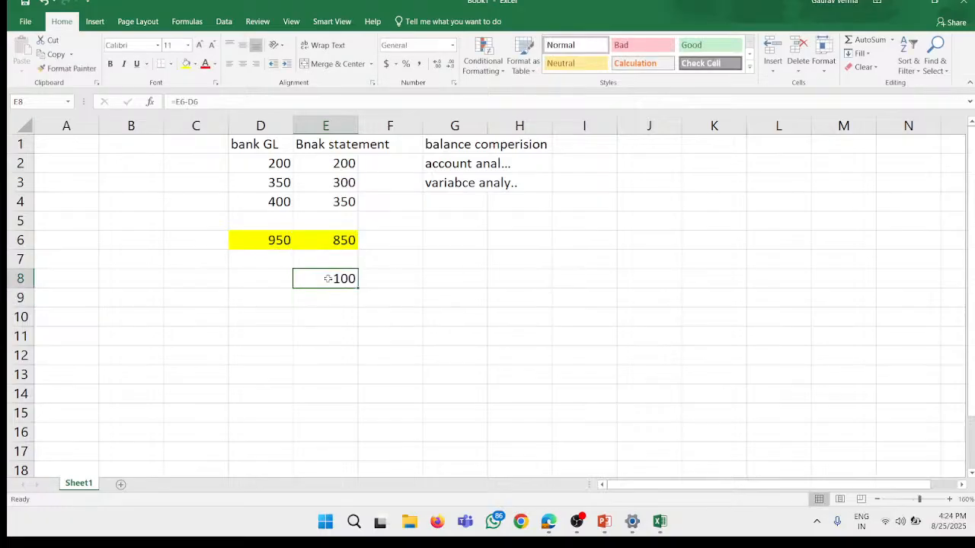
# Step: Replace the label in G3 with "variance anal..."
pyautogui.click(460, 183)
pyautogui.press('BackSpace')
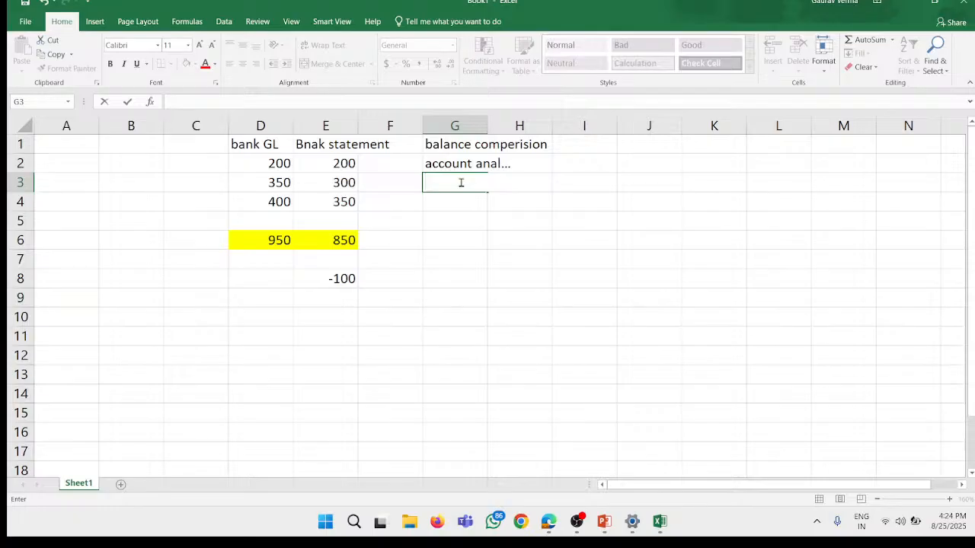
pyautogui.write('c')
pyautogui.press('BackSpace')
pyautogui.write('variance anal...')
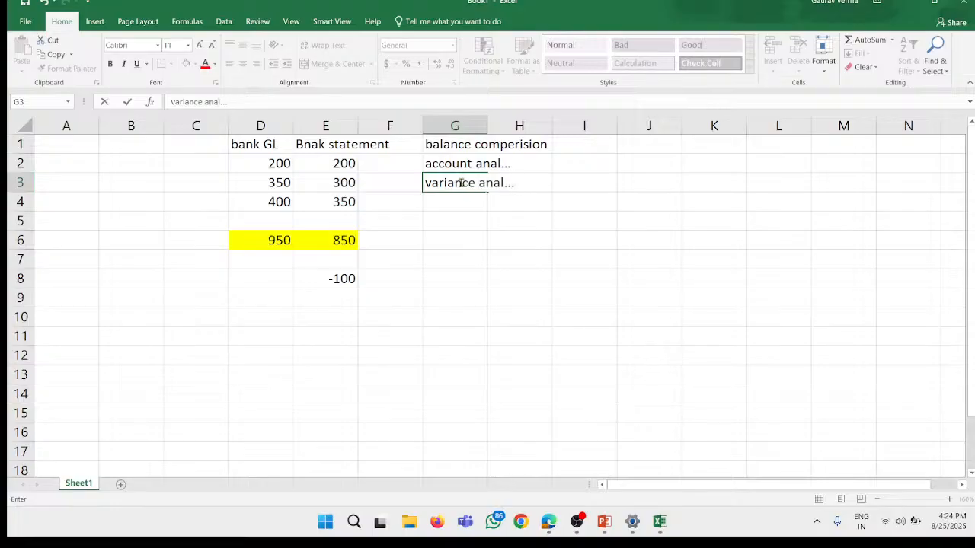
pyautogui.press('Return')
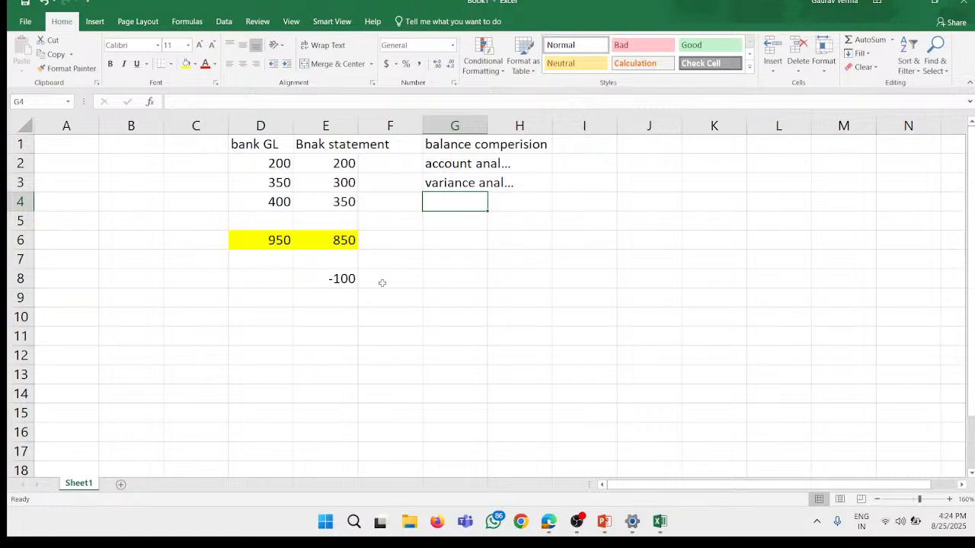
pyautogui.click(467, 185)
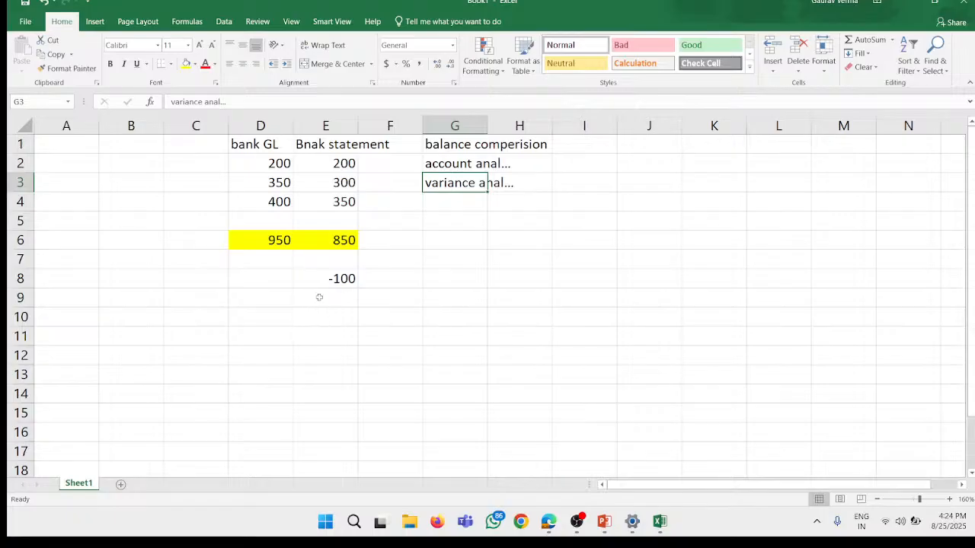
# Step: Label the difference in row 8 as "jan" in D8 and add "feb" with -200 in D9:E9
pyautogui.click(259, 278)
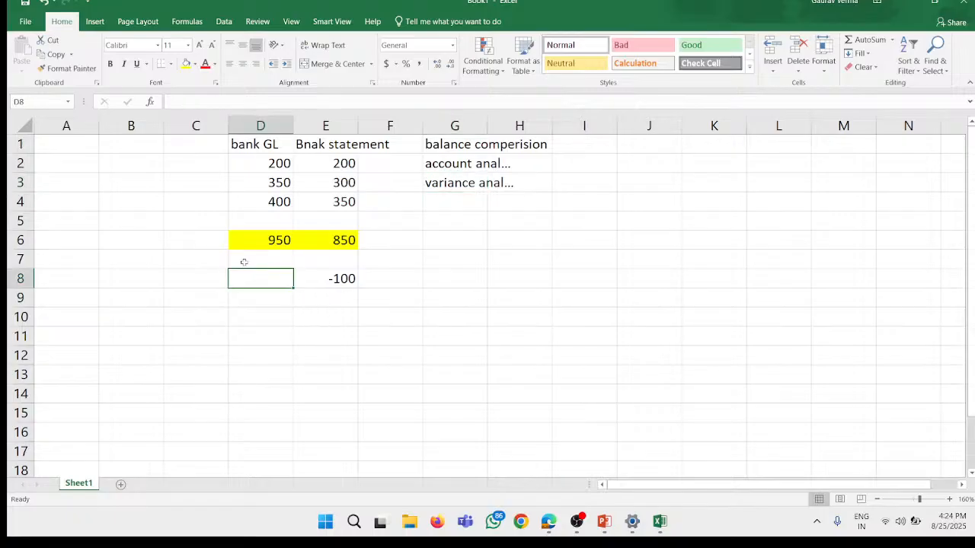
pyautogui.write('an')
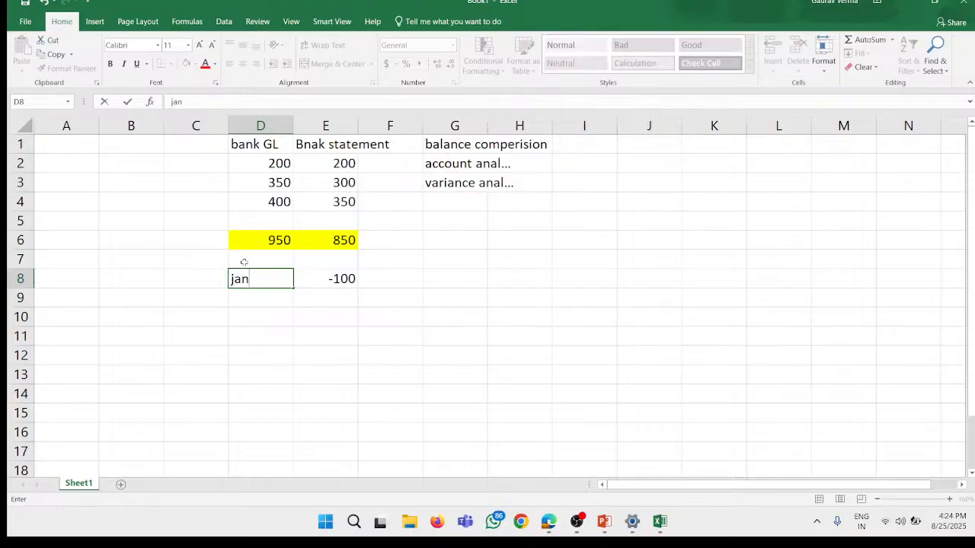
pyautogui.press('Return')
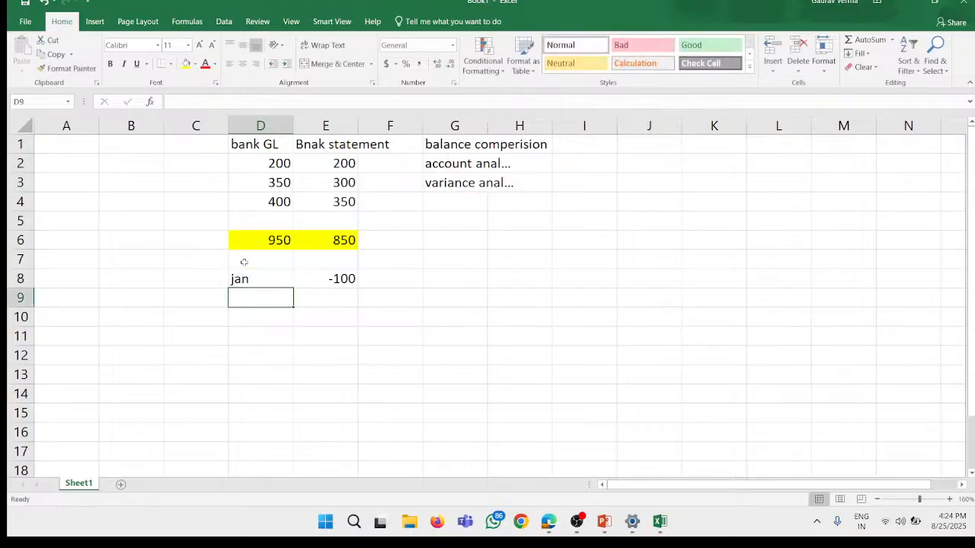
pyautogui.write('fe')
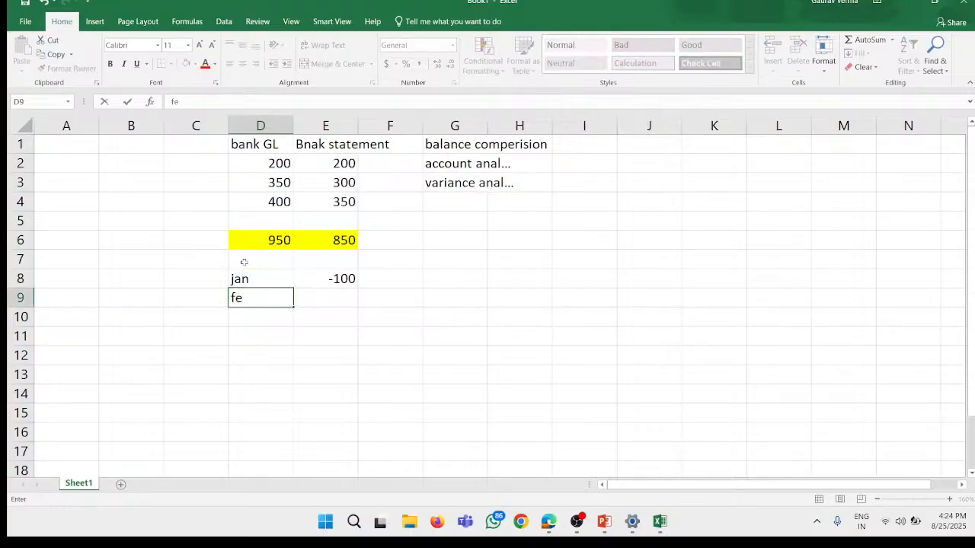
pyautogui.write('b')
pyautogui.press('Tab')
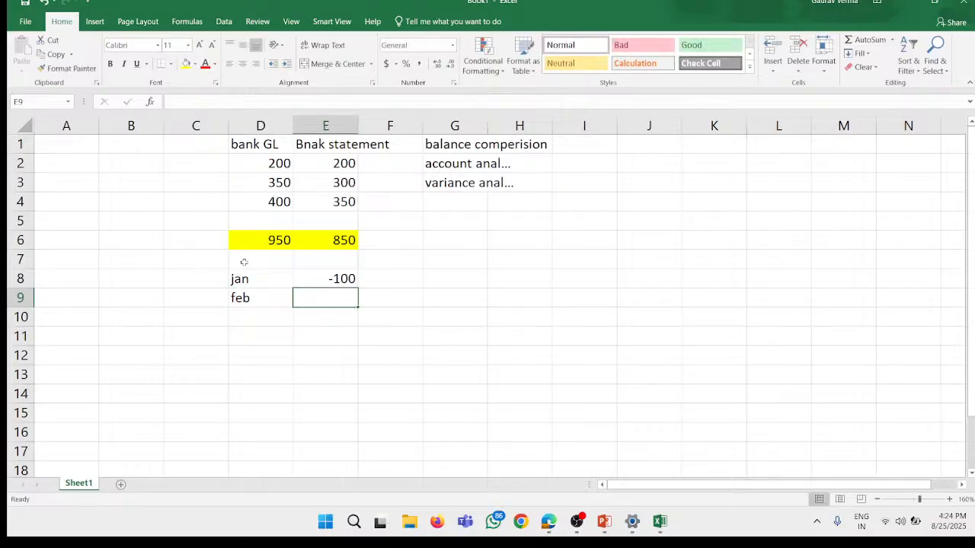
pyautogui.write('-200')
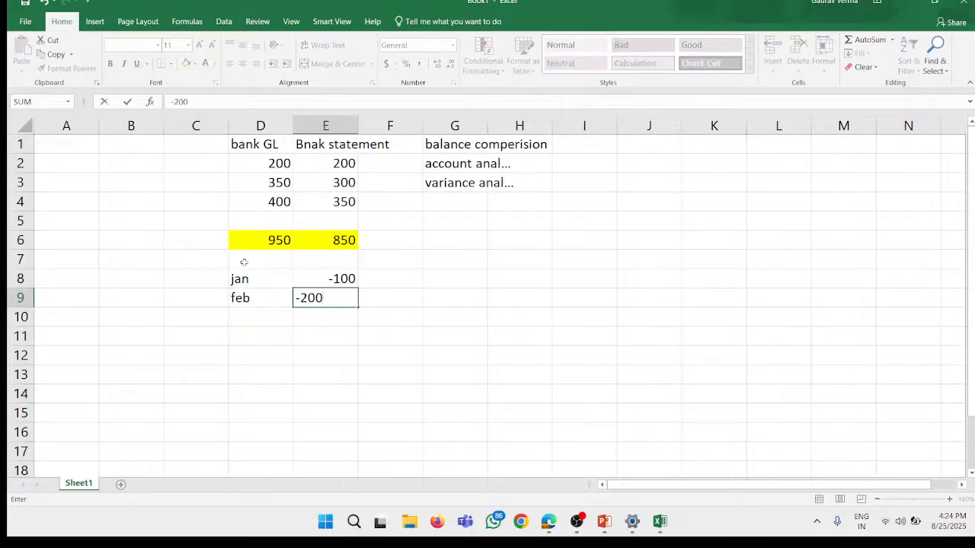
pyautogui.press('Return')
# Step: Add "mar" with a difference of -300 in D10:E10
pyautogui.press('Left')
pyautogui.press('Left')
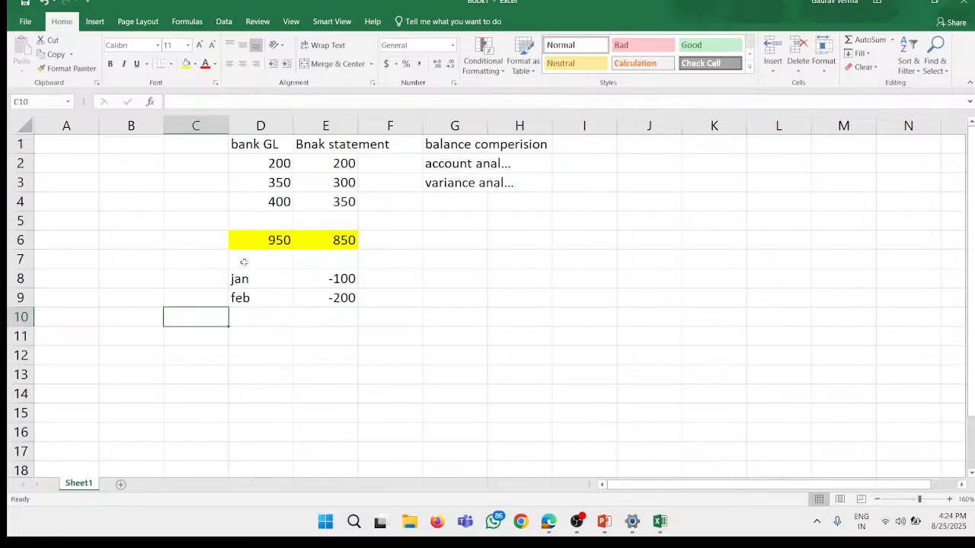
pyautogui.press('Right')
pyautogui.write('mar')
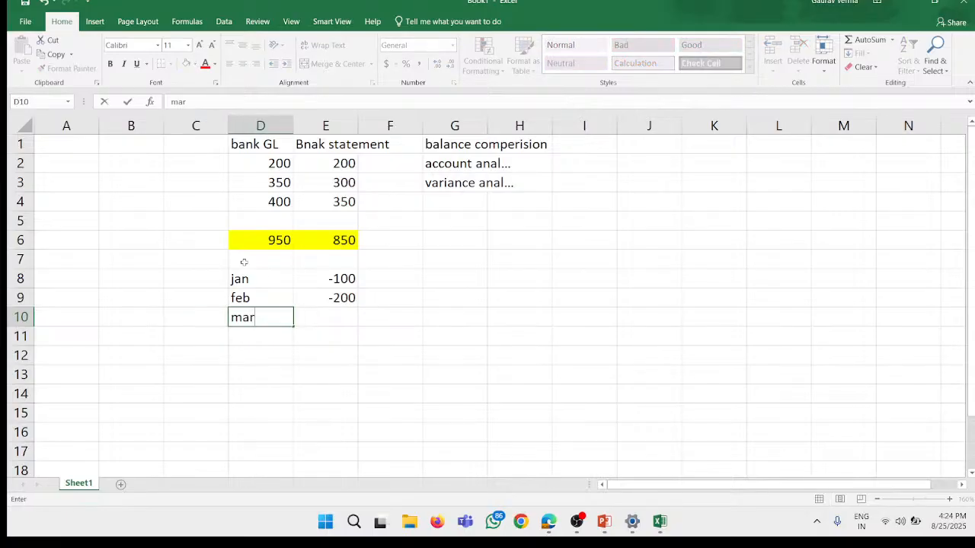
pyautogui.press('Right')
pyautogui.write('-')
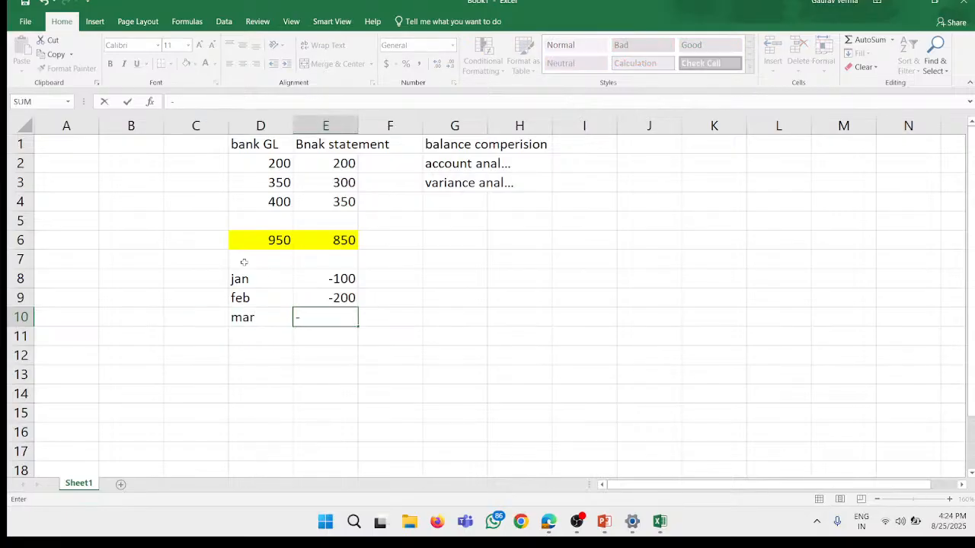
pyautogui.write('300')
pyautogui.click(410, 382)
# Step: Review the monthly differences for January to March in D8:E10
pyautogui.moveTo(231, 279); pyautogui.dragTo(322, 279)
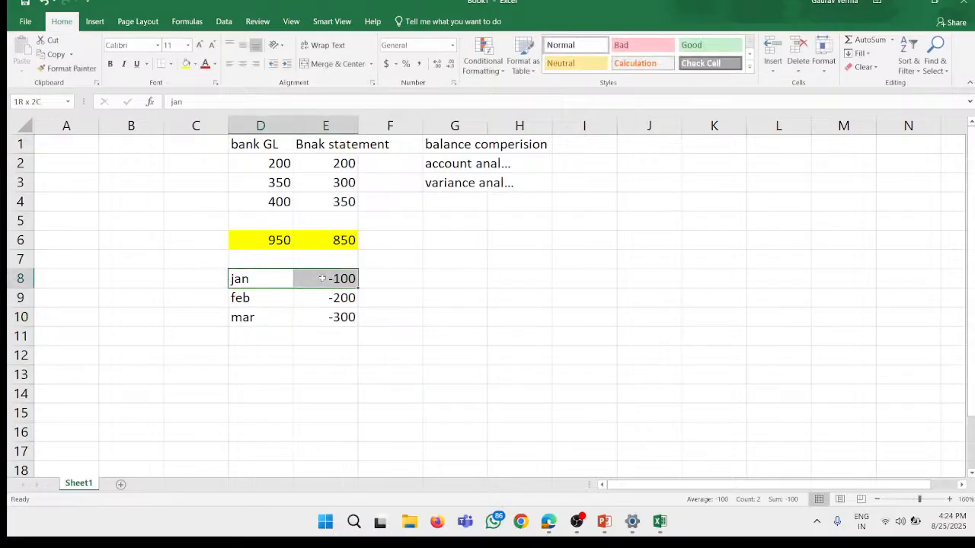
pyautogui.moveTo(648, 314); pyautogui.dragTo(649, 301)
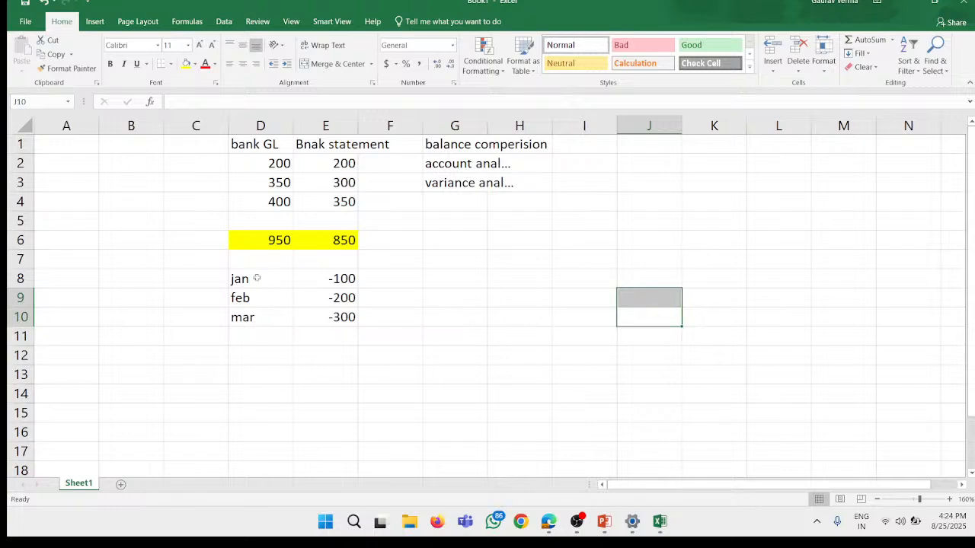
pyautogui.moveTo(257, 278); pyautogui.dragTo(335, 316)
pyautogui.click(454, 302)
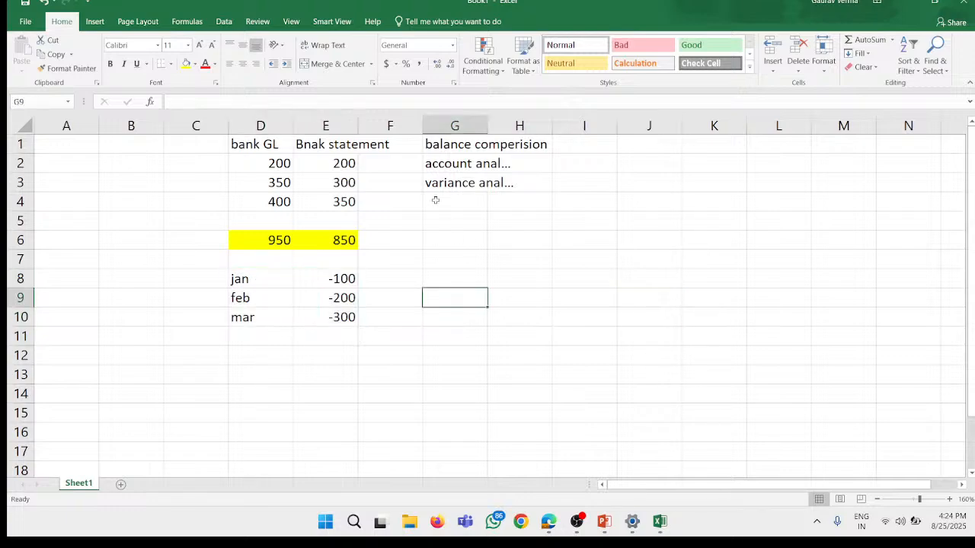
pyautogui.moveTo(248, 279); pyautogui.dragTo(318, 374)
pyautogui.click(498, 312)
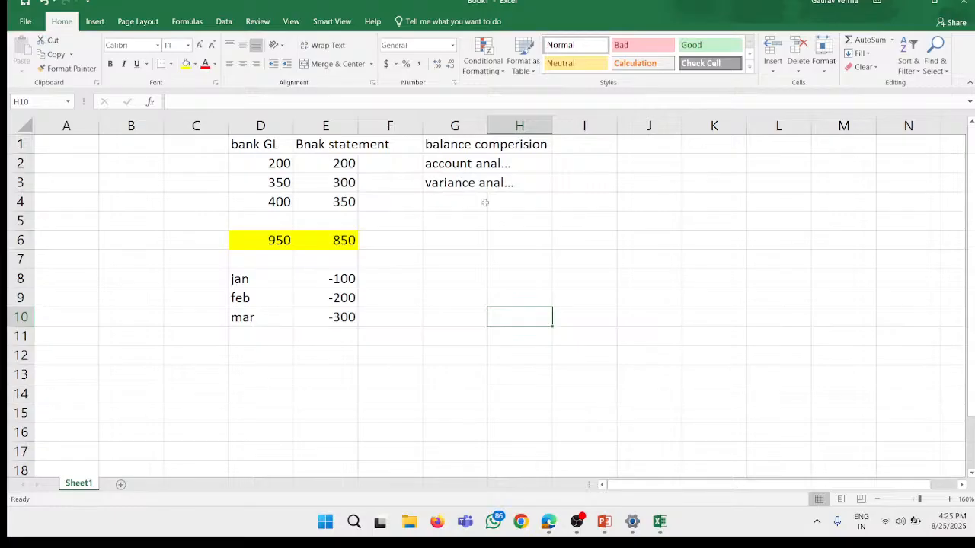
# Step: Add the heading "tarnsaction matching" in J1, beside the list of reconciliation methods in G1:G3
pyautogui.moveTo(423, 149); pyautogui.dragTo(504, 196)
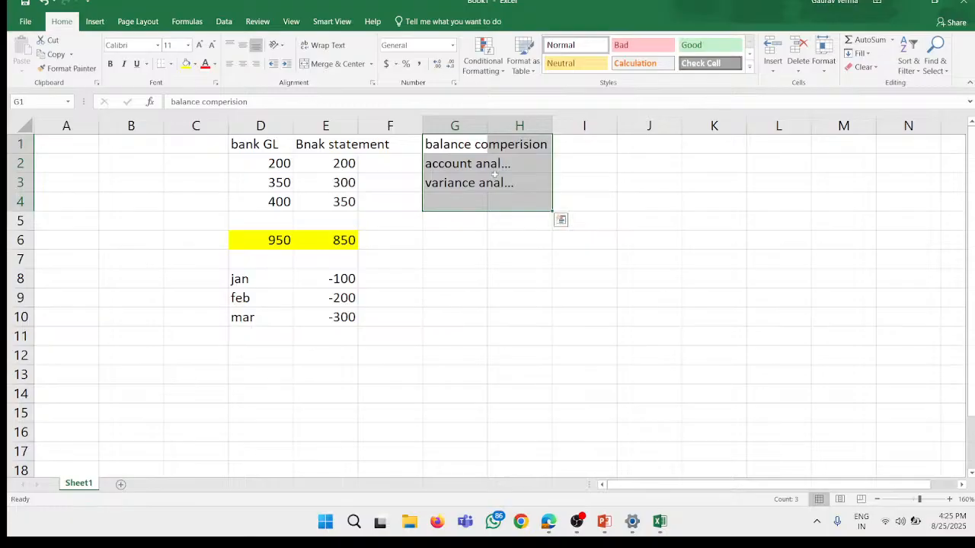
pyautogui.click(458, 224)
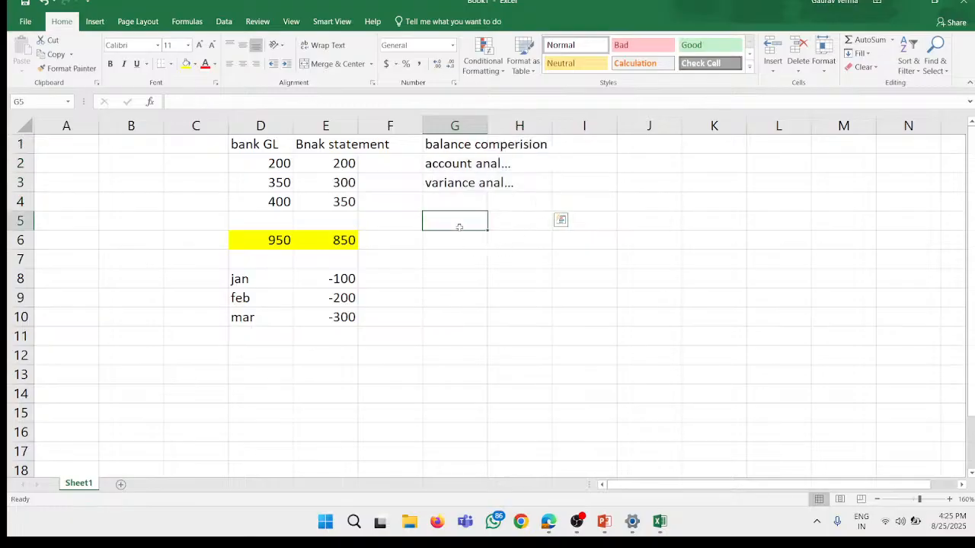
pyautogui.click(619, 144)
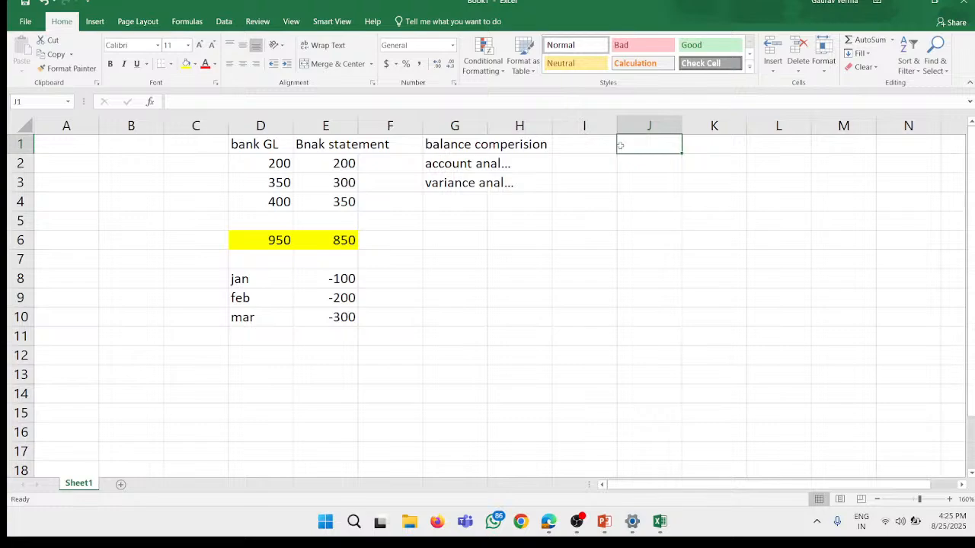
pyautogui.write('tar')
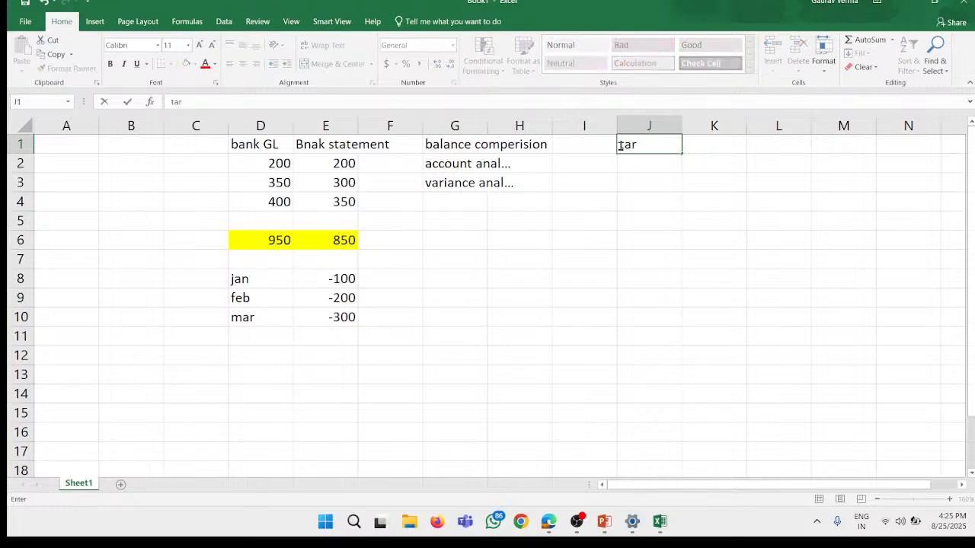
pyautogui.write('nsaction matc')
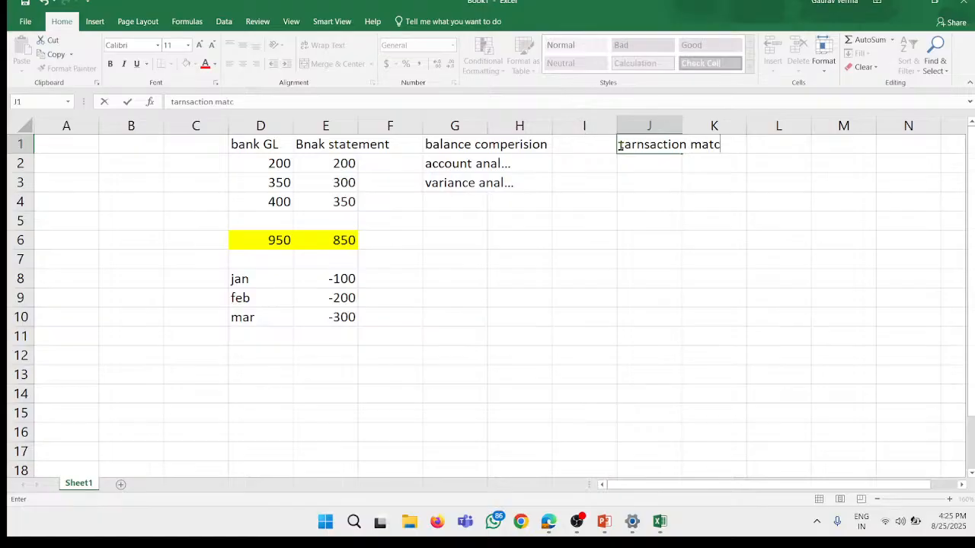
pyautogui.write('hing')
pyautogui.click(618, 225)
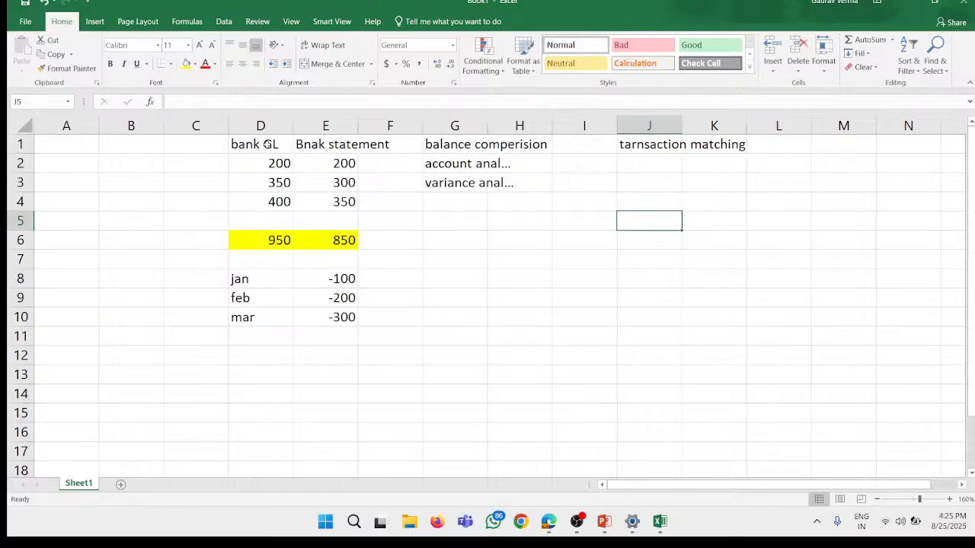
# Step: Compare the bank GL and statement amounts row by row in D2:E4, along with their totals in D6:E6
pyautogui.moveTo(268, 163); pyautogui.dragTo(343, 243)
pyautogui.click(391, 220)
pyautogui.click(240, 234)
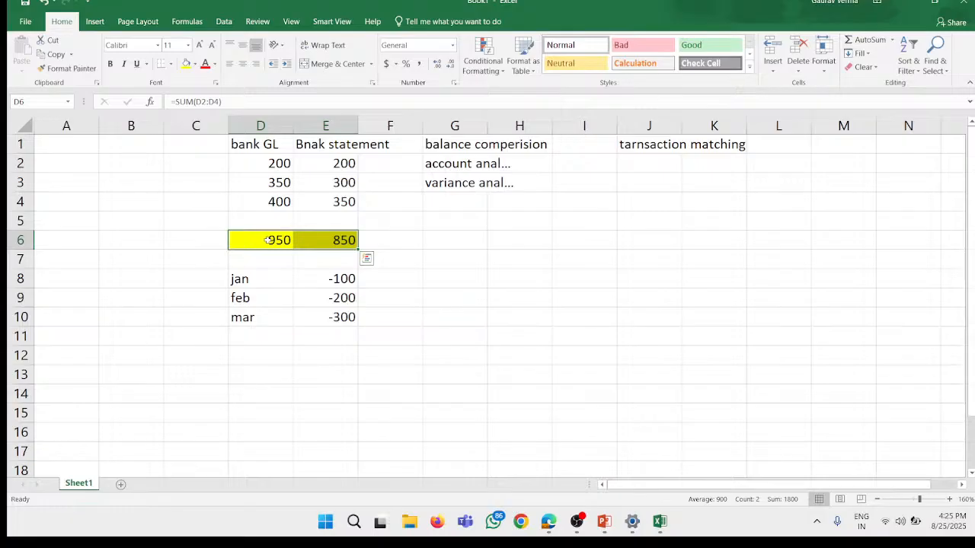
pyautogui.click(650, 144)
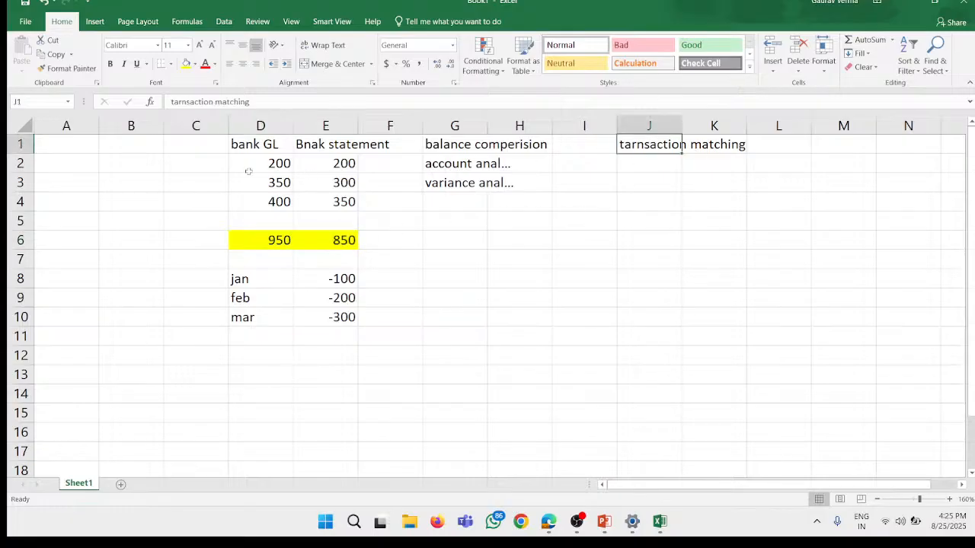
pyautogui.moveTo(249, 162); pyautogui.dragTo(332, 162)
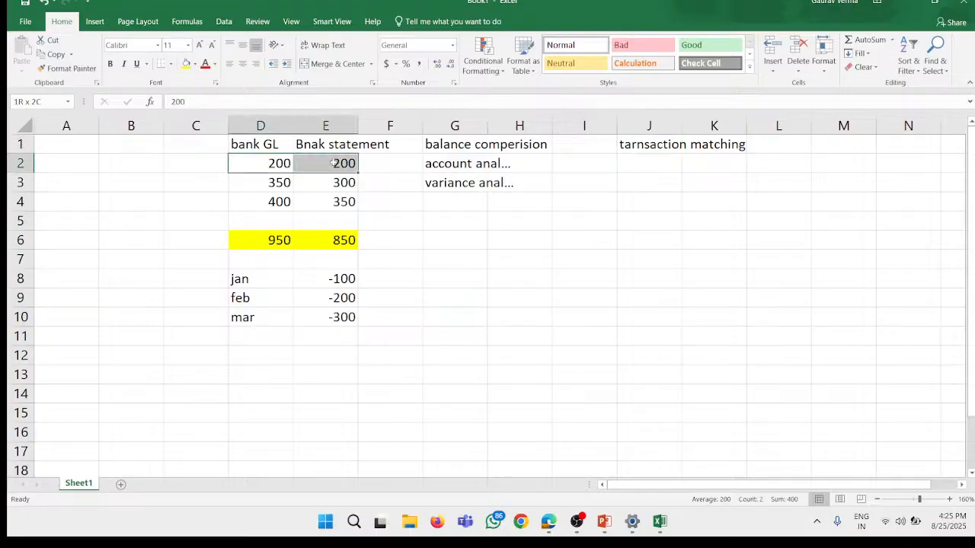
pyautogui.click(283, 183)
pyautogui.moveTo(299, 185); pyautogui.dragTo(329, 202)
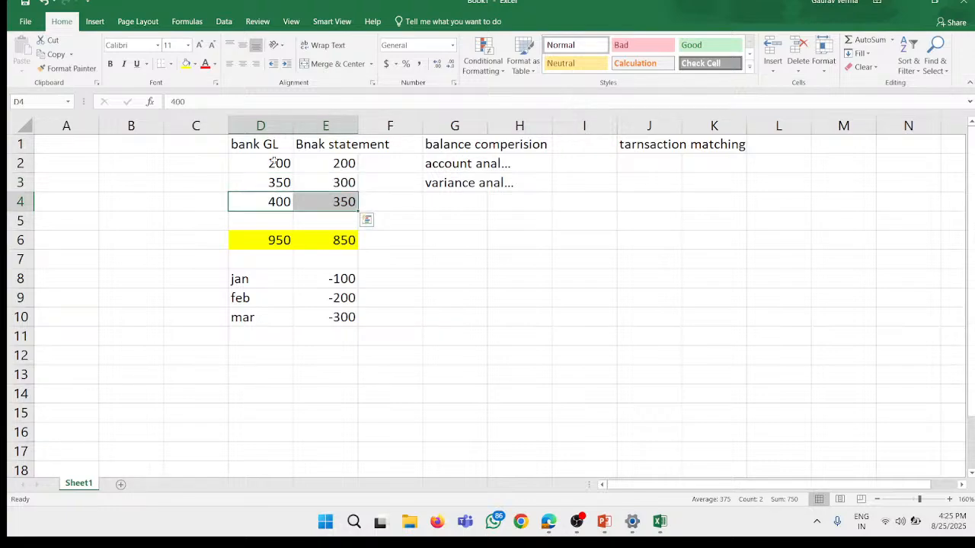
pyautogui.moveTo(265, 165); pyautogui.dragTo(343, 162)
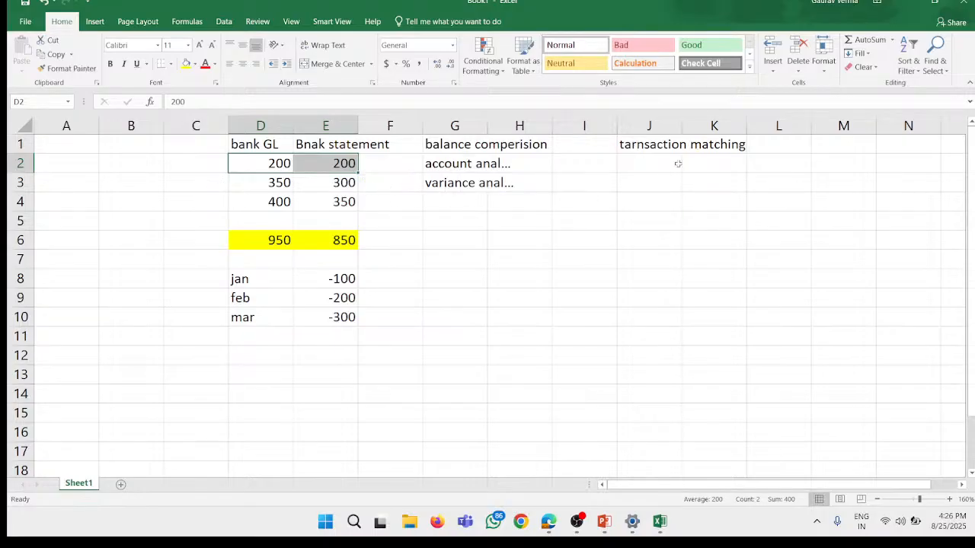
pyautogui.click(569, 263)
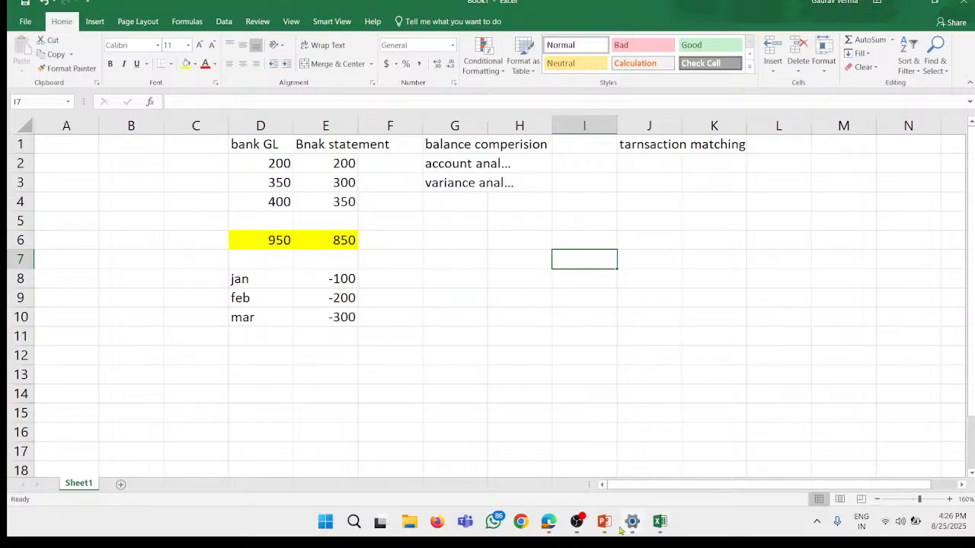
# Step: Switch to the PowerPoint presentation, start its slide show from the beginning and advance to the "Reconciliation Methods" slide
pyautogui.moveTo(605, 522)
pyautogui.click(646, 491)
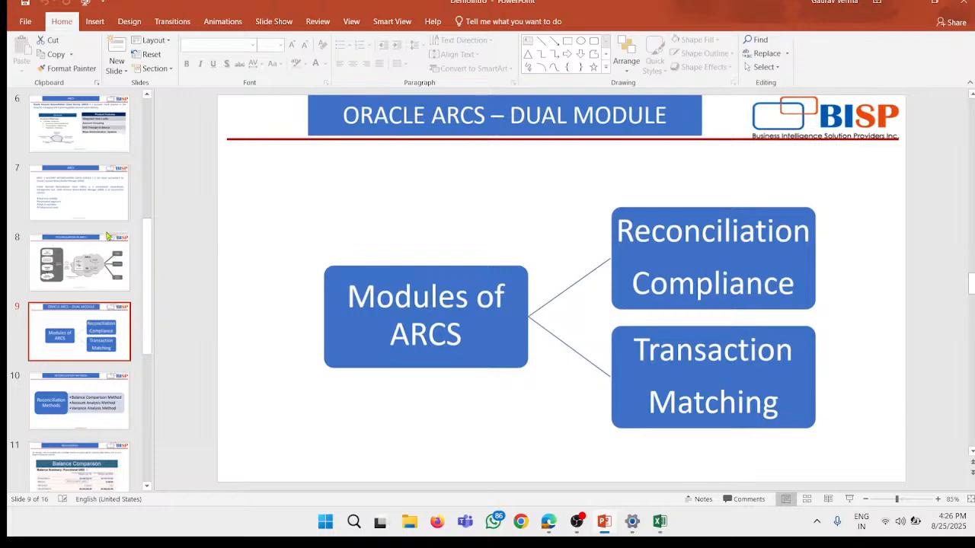
pyautogui.click(86, 3)
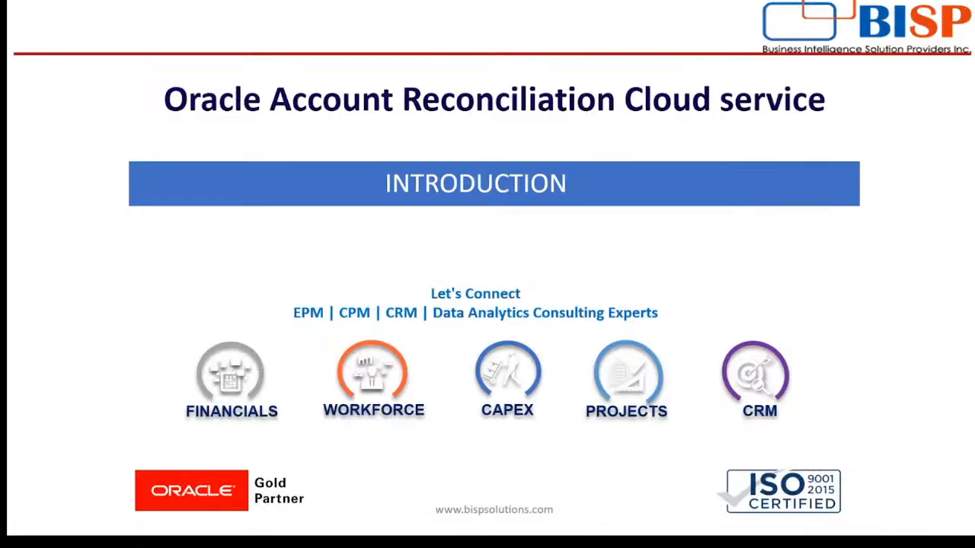
pyautogui.scroll(-6, 519, 221)
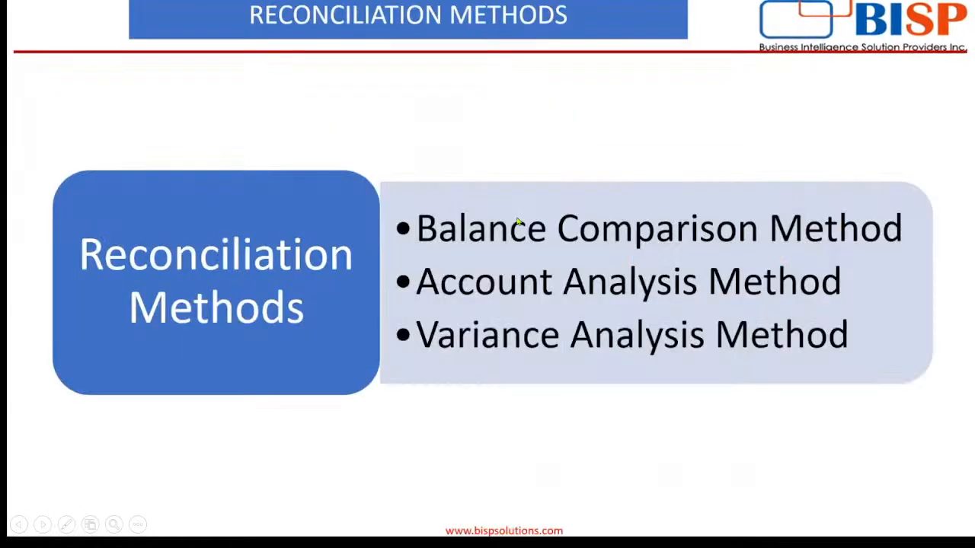
# Step: Examine the Balance Comparison example slide and advance to the Account Analysis example slide
pyautogui.scroll(1, 519, 222)
pyautogui.scroll(-1, 626, 328)
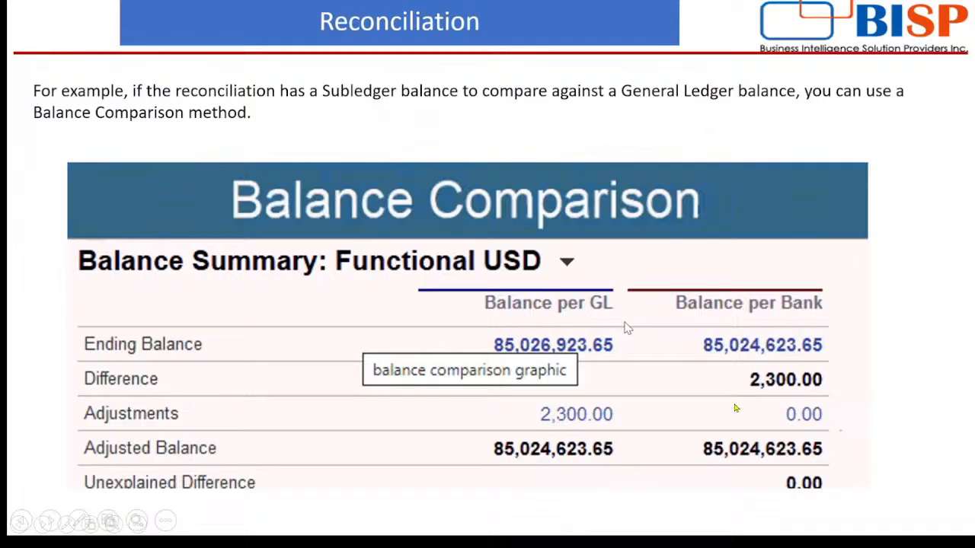
pyautogui.press('Right')
pyautogui.press('Left')
pyautogui.press('Right')
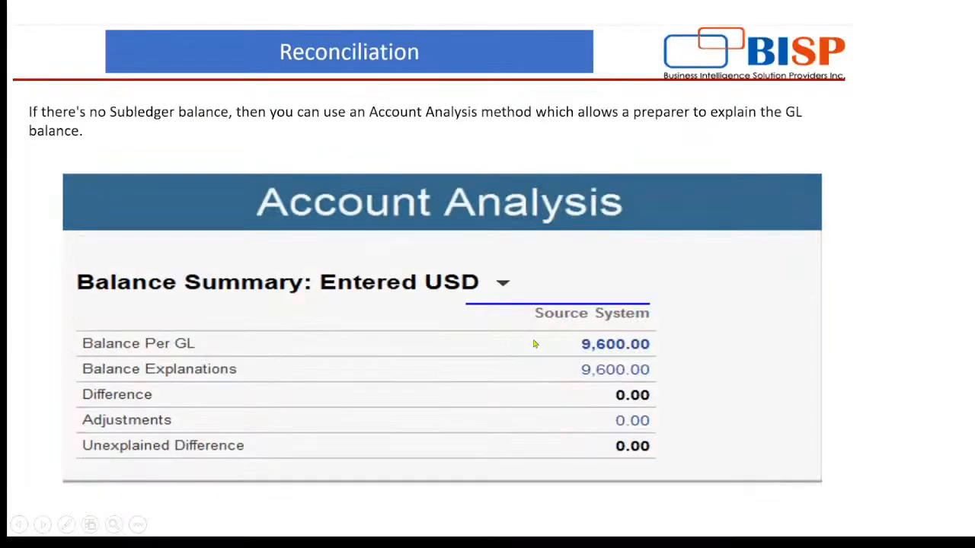